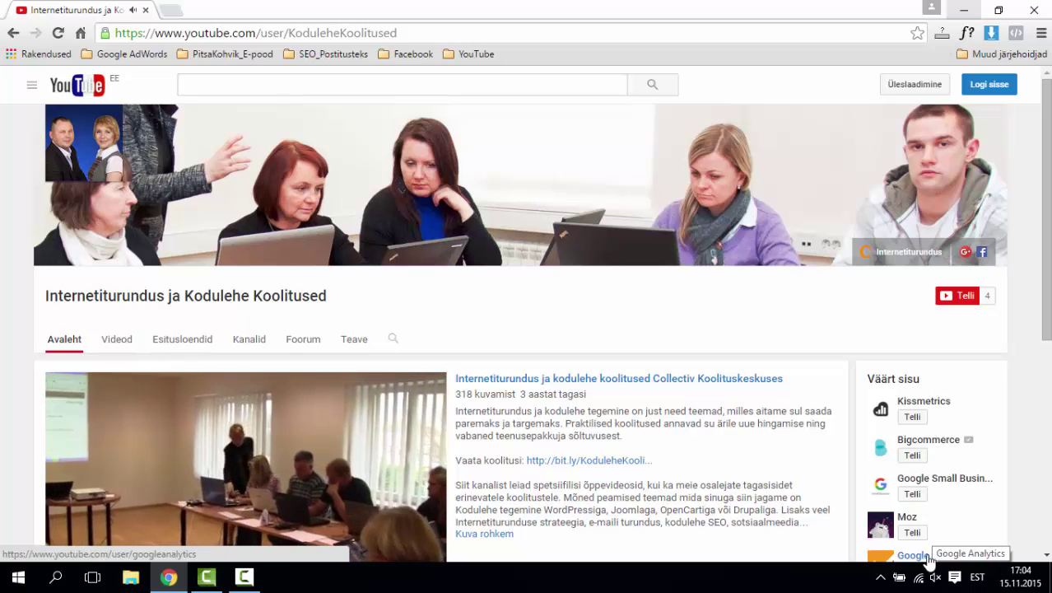
Trim the channel path from the address so it reads youtube.com, and load the home page.
left_click_drag(403, 32, 290, 33)
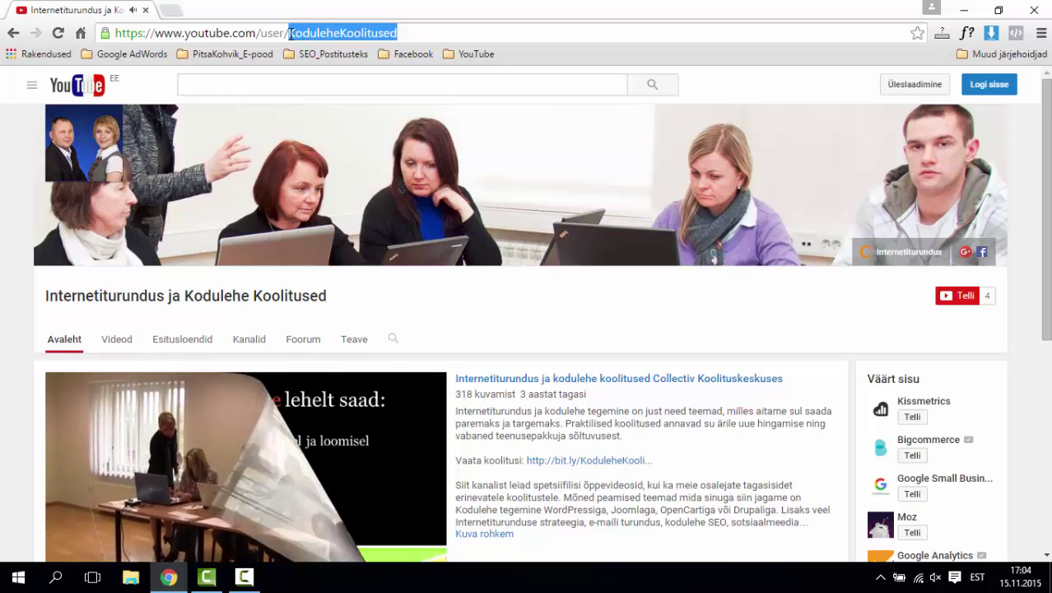
left_click(418, 30)
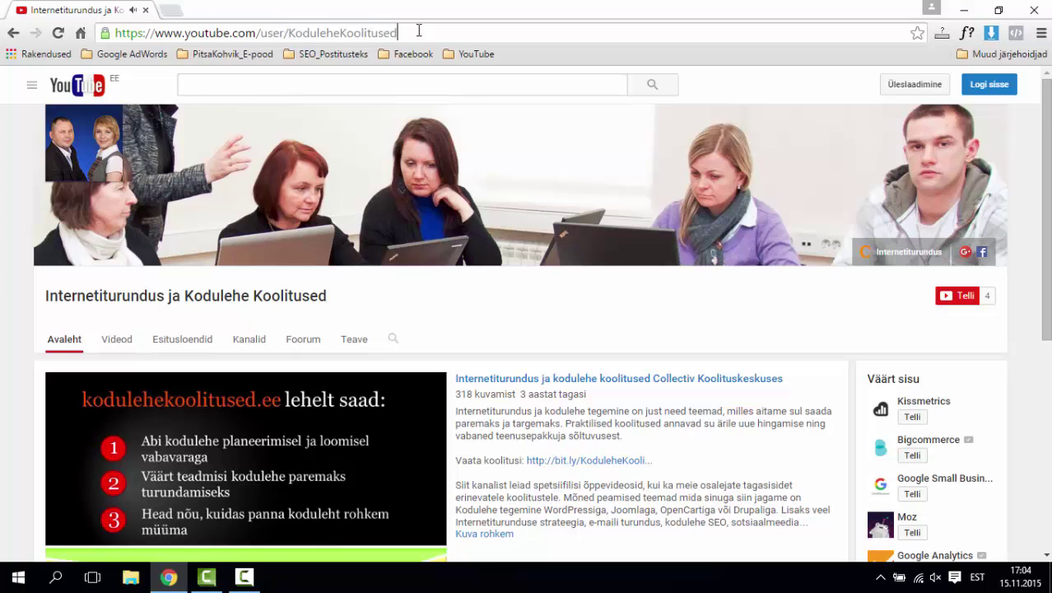
key("BackSpace")
key("BackSpace")
key("BackSpace")
key("BackSpace")
key("BackSpace")
key("BackSpace")
key("BackSpace")
key("BackSpace")
key("BackSpace")
key("BackSpace")
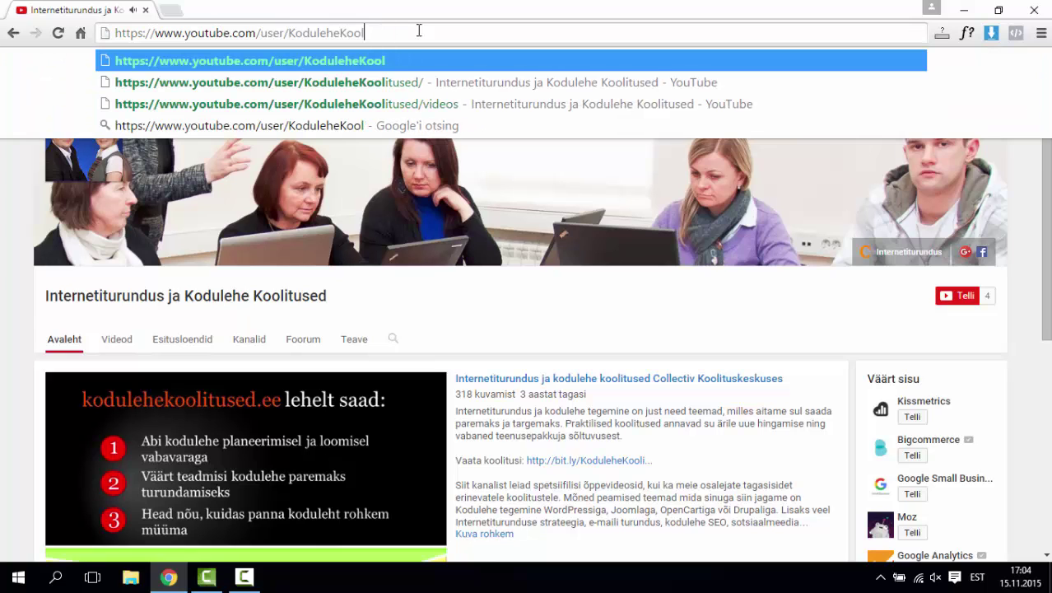
key("BackSpace")
key("BackSpace")
key("BackSpace")
key("BackSpace")
key("BackSpace")
key("BackSpace")
key("BackSpace")
key("BackSpace")
key("BackSpace")
key("BackSpace")
key("BackSpace")
key("BackSpace")
key("BackSpace")
key("BackSpace")
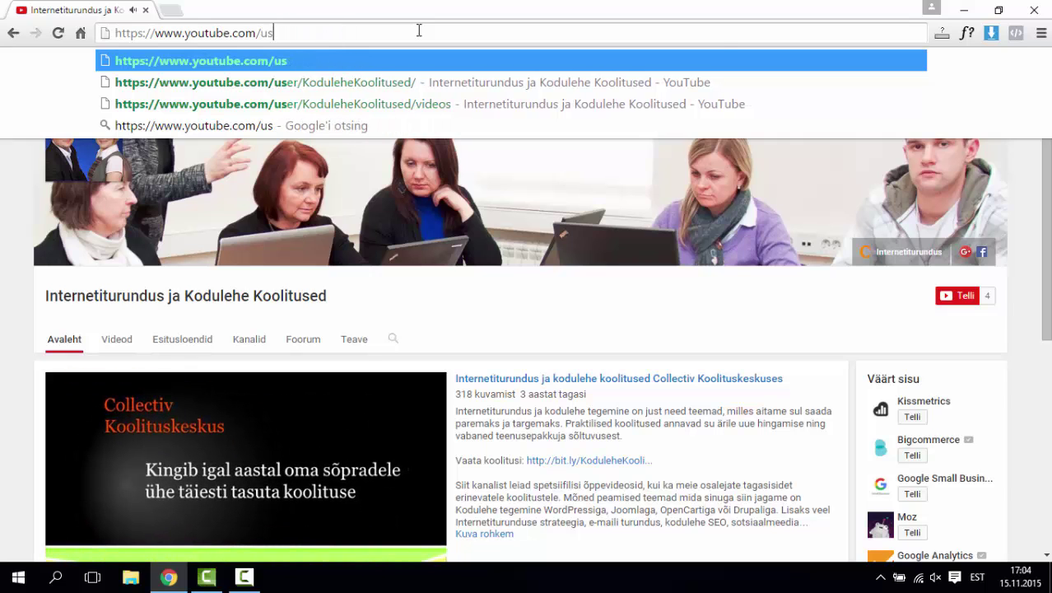
key("Return")
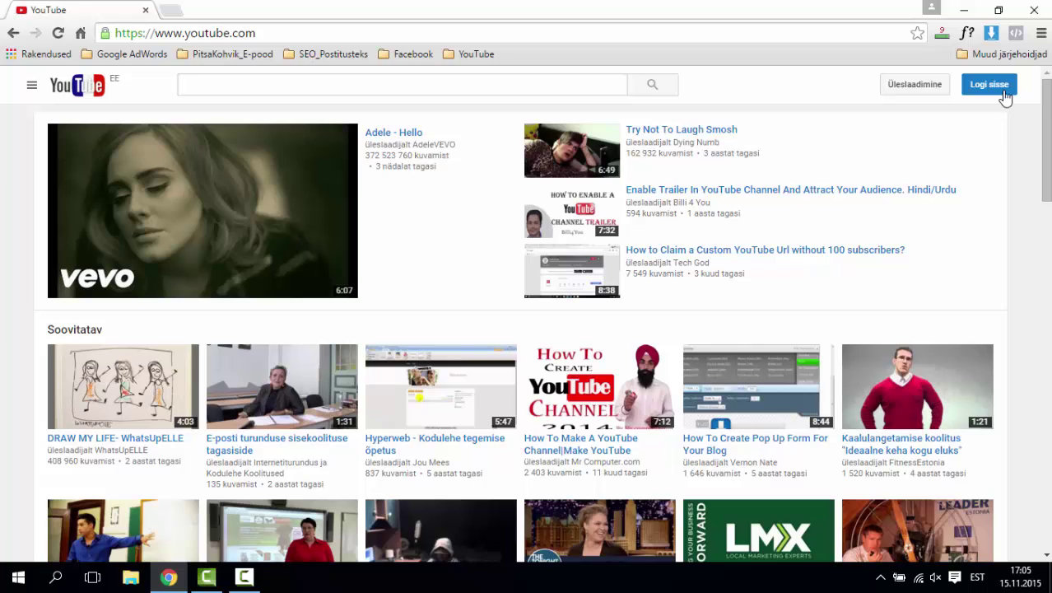
Sign in to YouTube with the second saved Google account and its password.
left_click(991, 85)
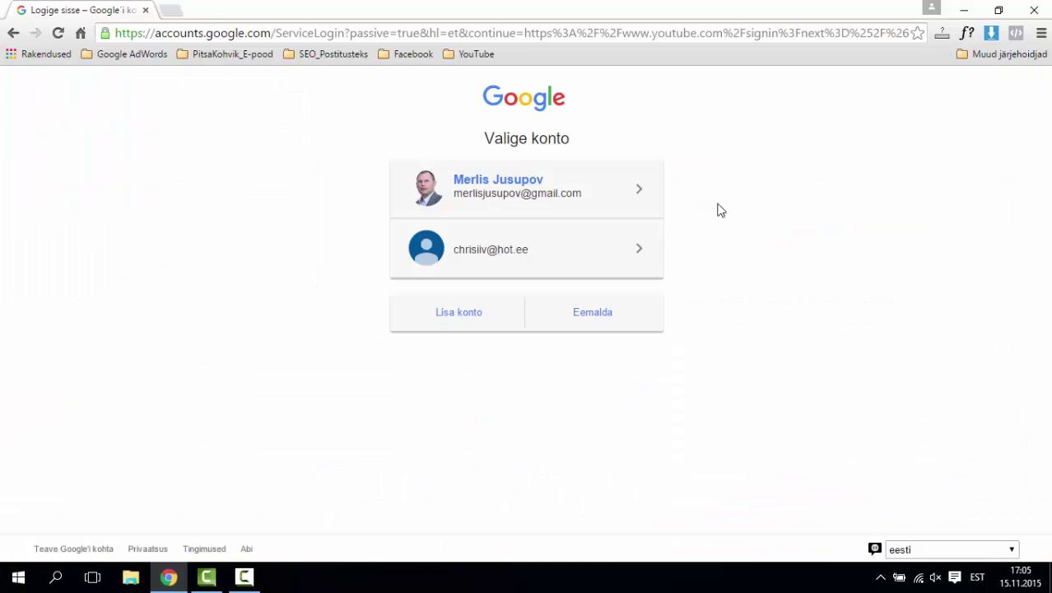
left_click(502, 255)
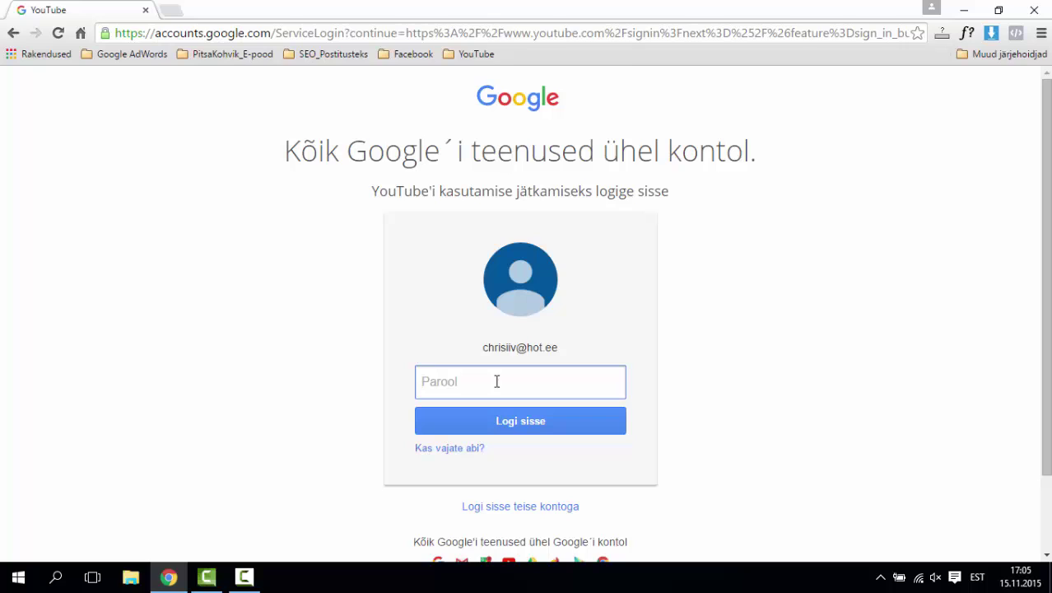
type("********")
key("Return")
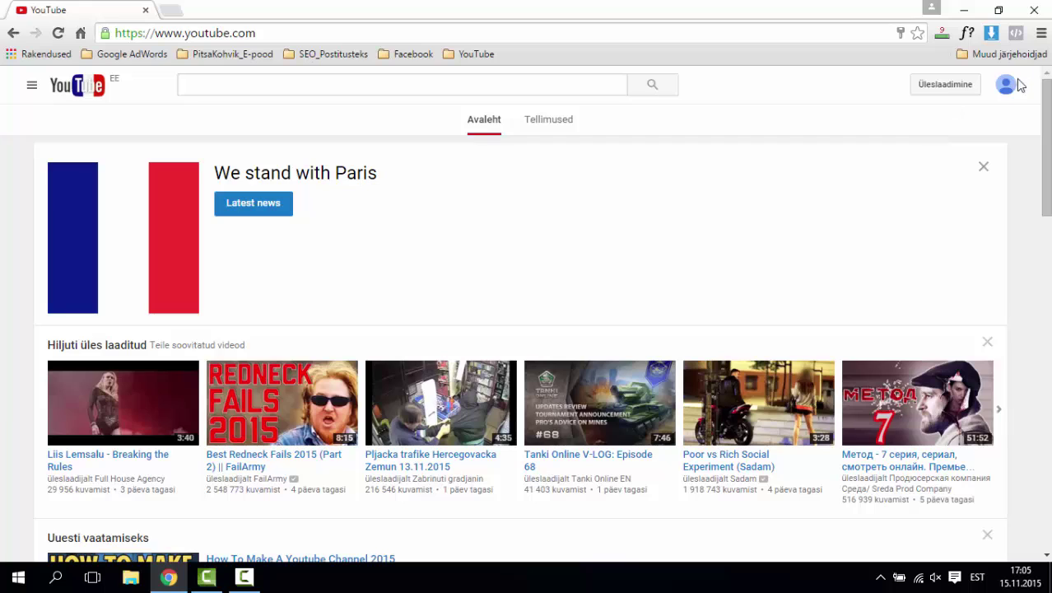
Open the new-channel setup form via the avatar menu, Creator Studio and Loo kanal.
left_click(1006, 85)
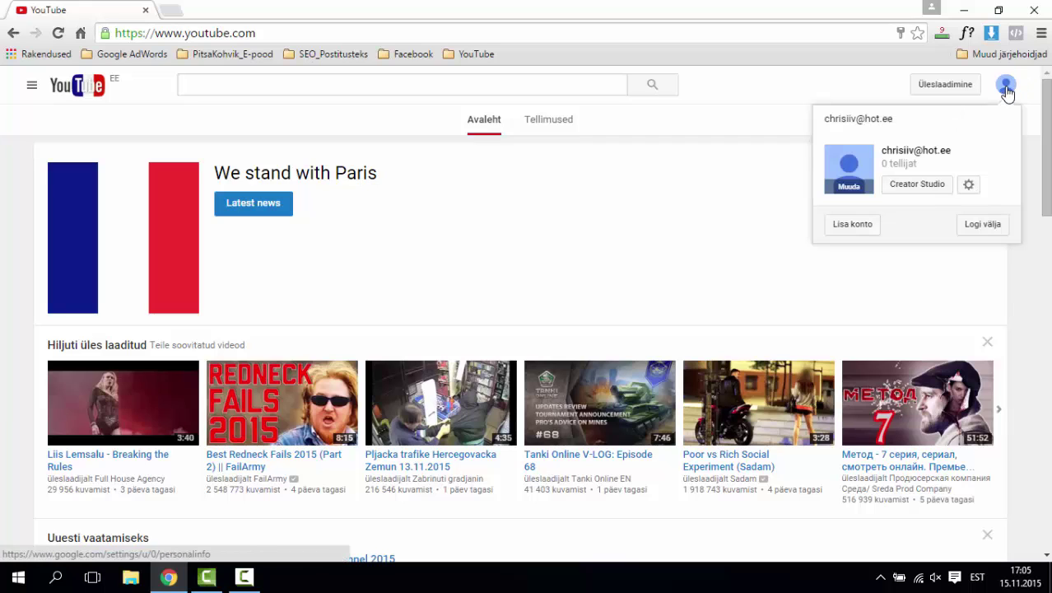
left_click(916, 188)
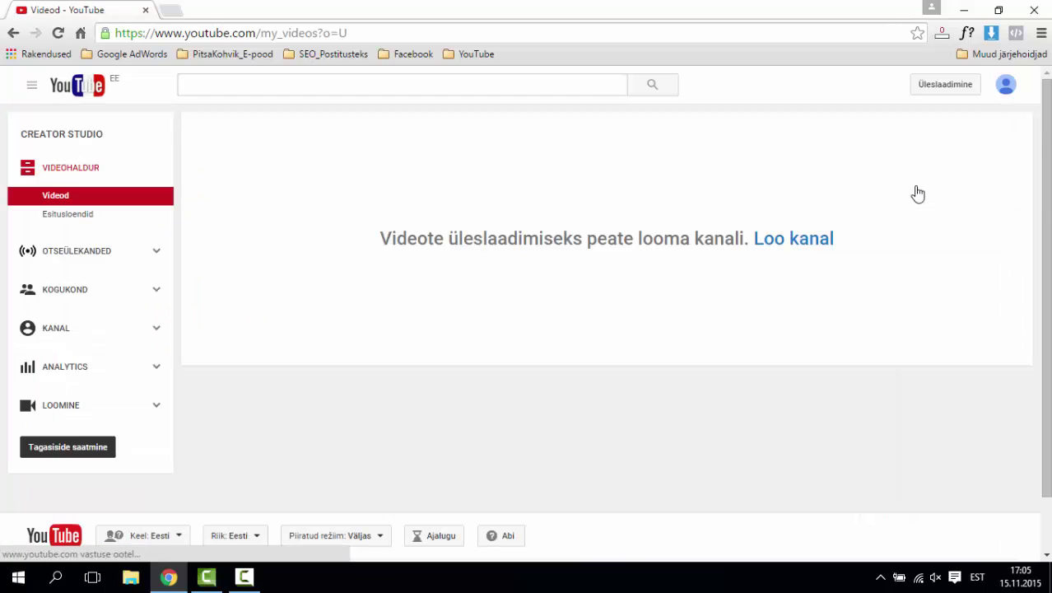
left_click(814, 250)
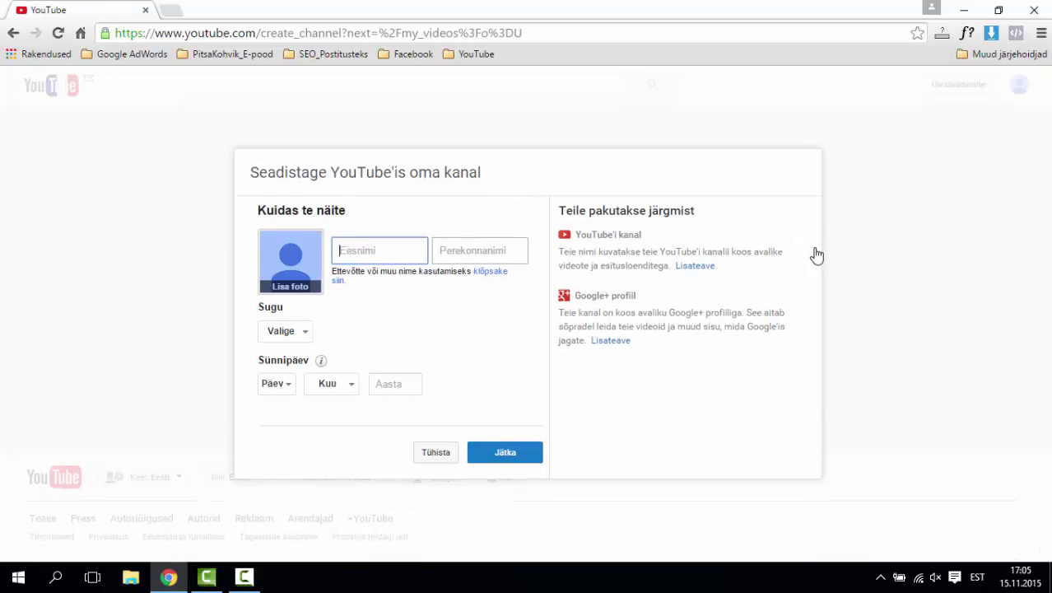
Create the channel 'Firma Videokanal' under 'Ettevõte, asutus või organisatsioon' with the terms accepted.
left_click(498, 277)
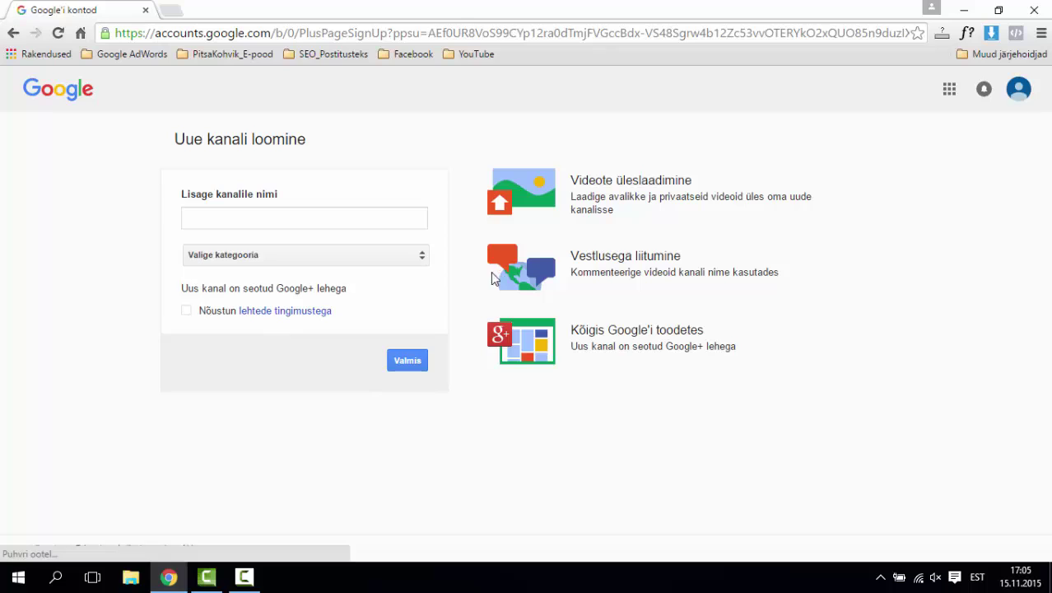
left_click(299, 214)
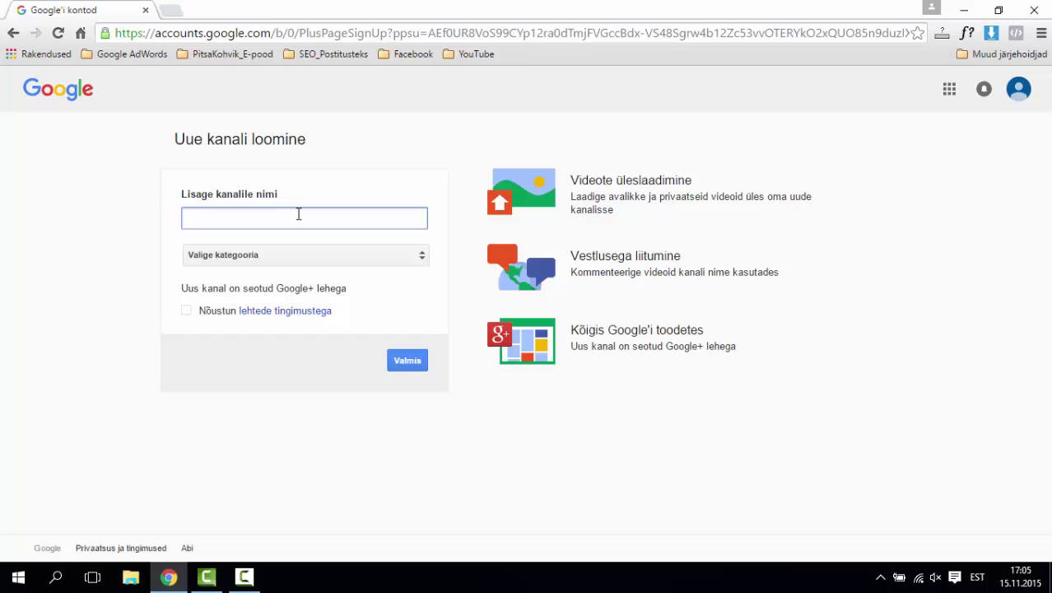
type("Firma Videokanal")
left_click(421, 256)
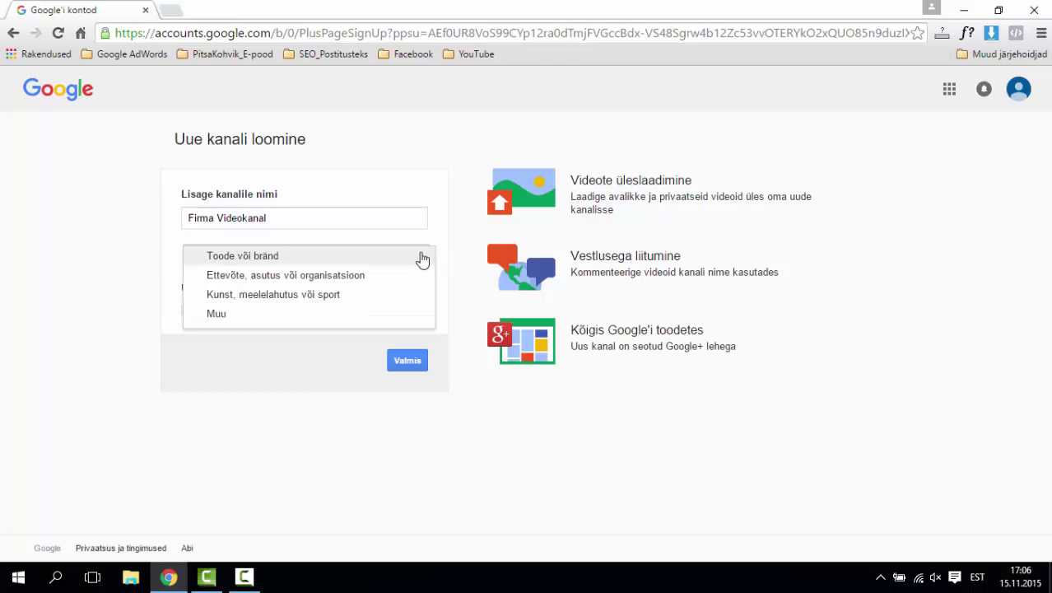
left_click(366, 277)
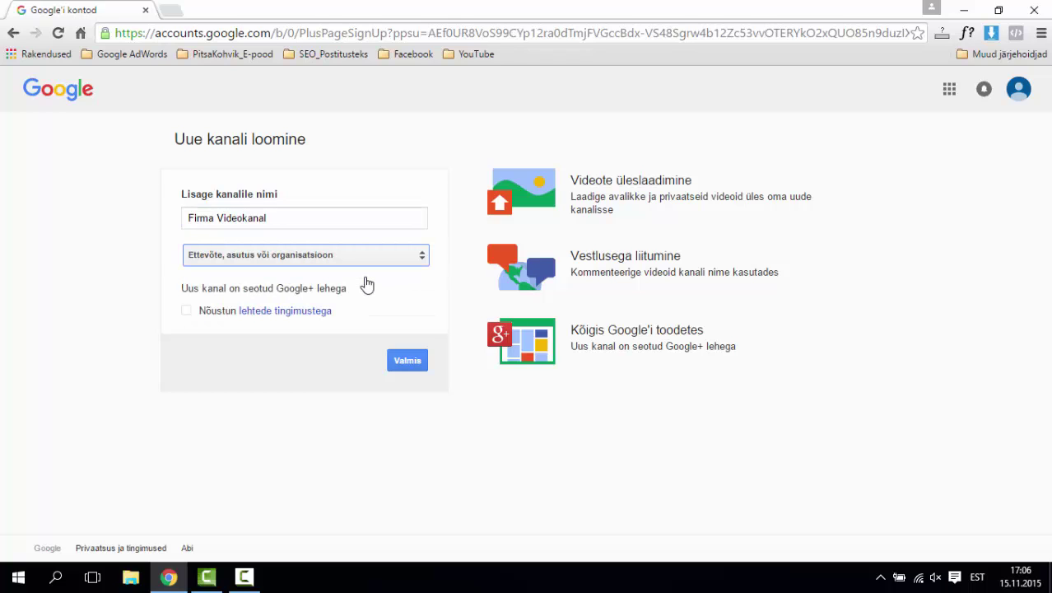
left_click(186, 313)
left_click(406, 366)
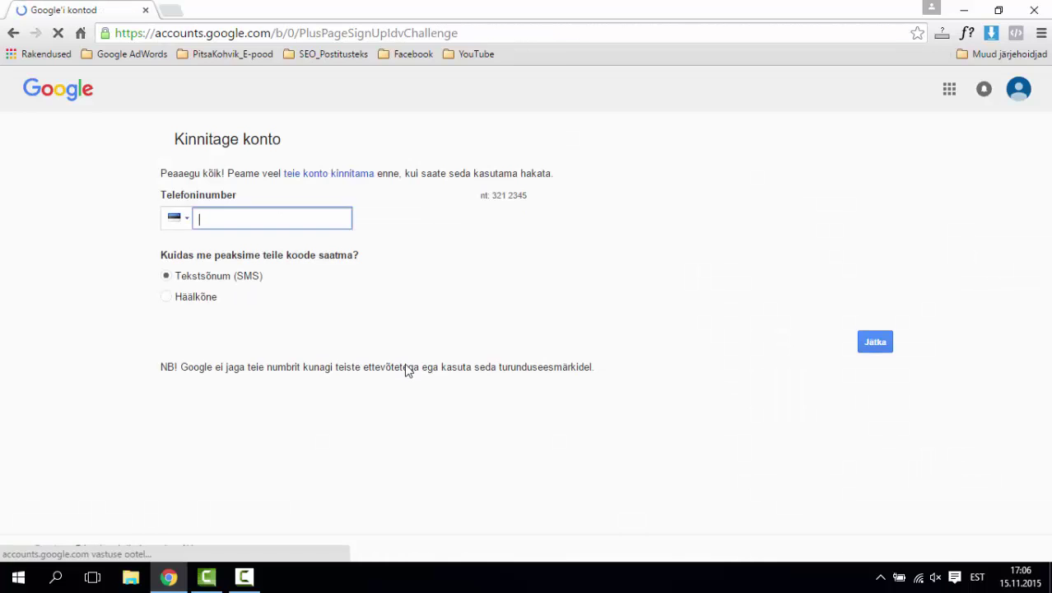
Verify the account by entering the phone number and then the SMS verification code.
left_click(232, 218)
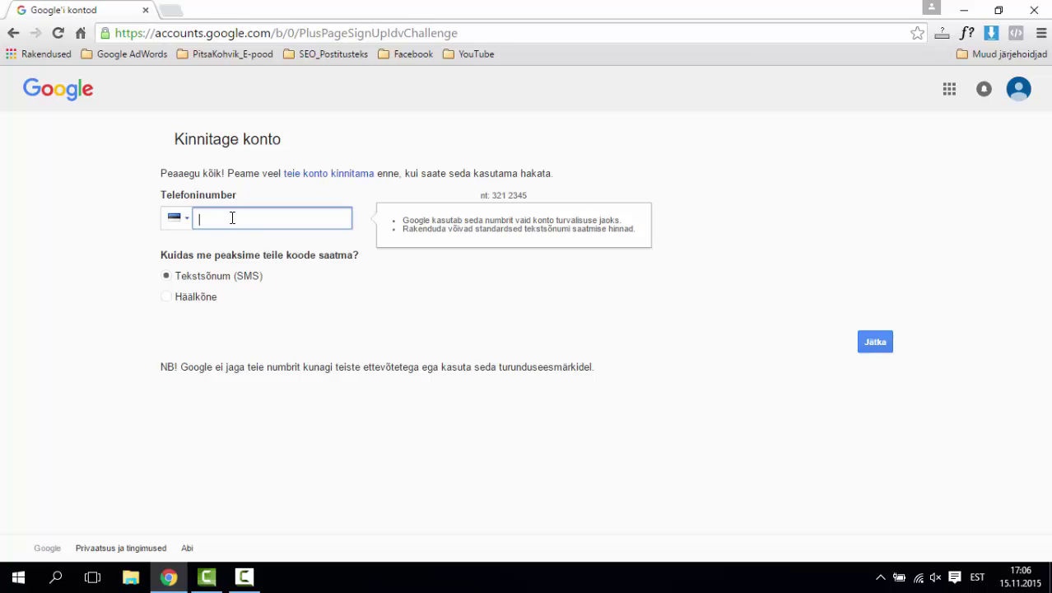
type("53541239")
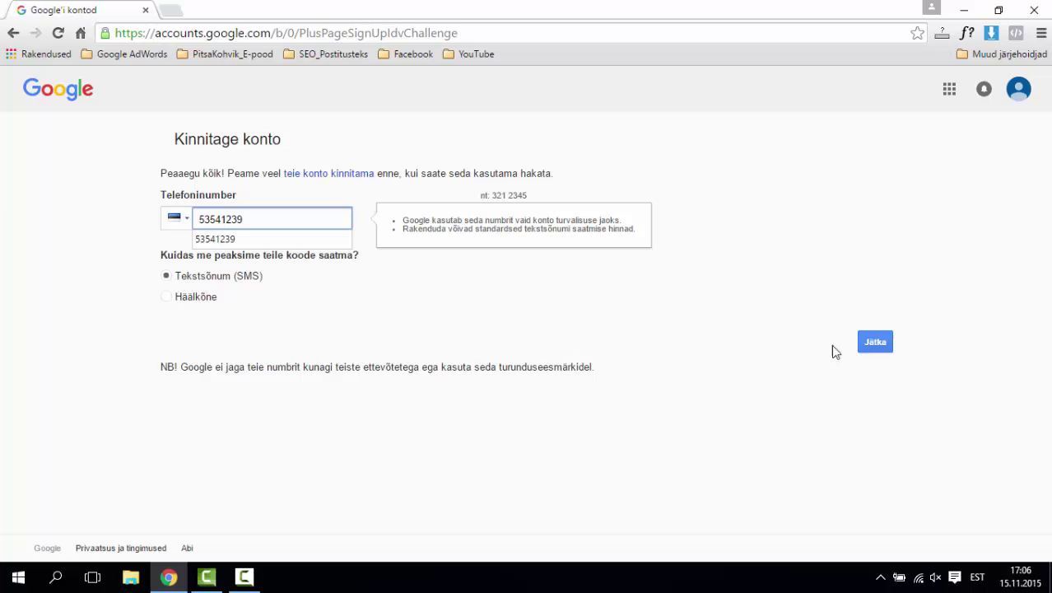
left_click(875, 343)
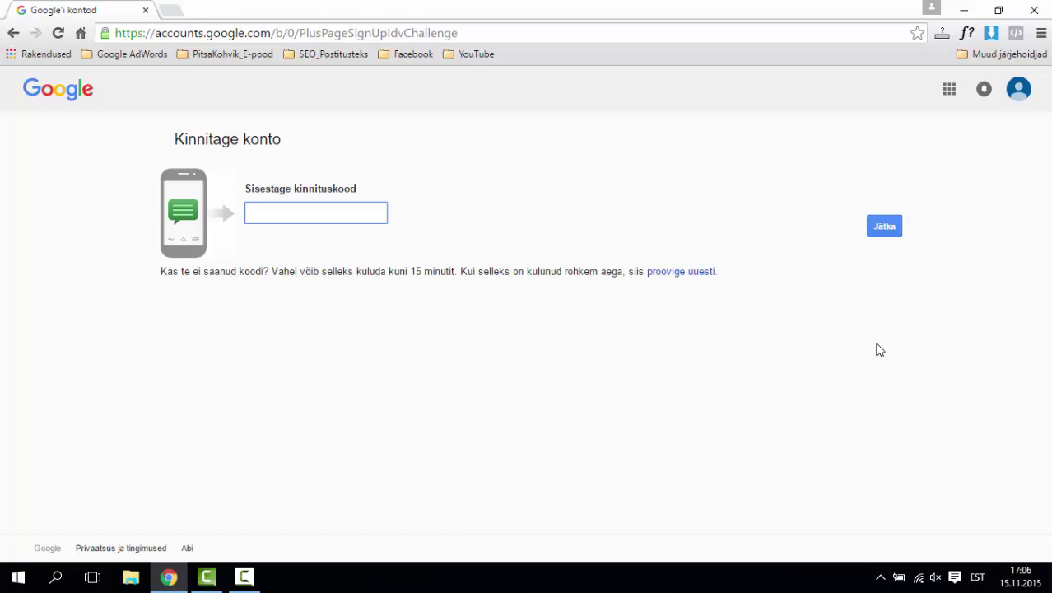
left_click(885, 227)
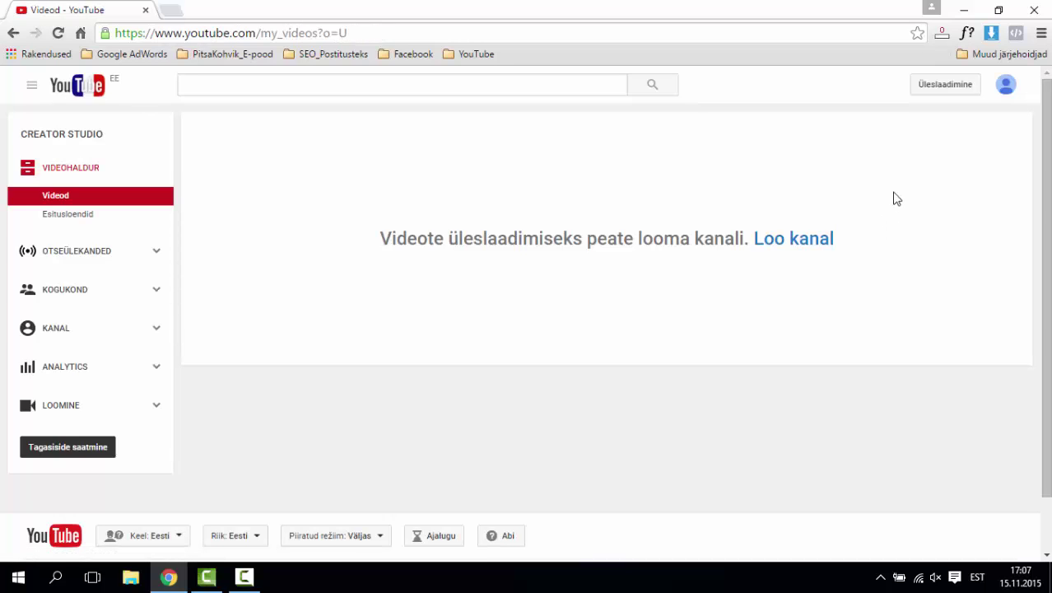
Switch to the Firma Videokanal channel and open its YouTube account settings.
left_click(1006, 87)
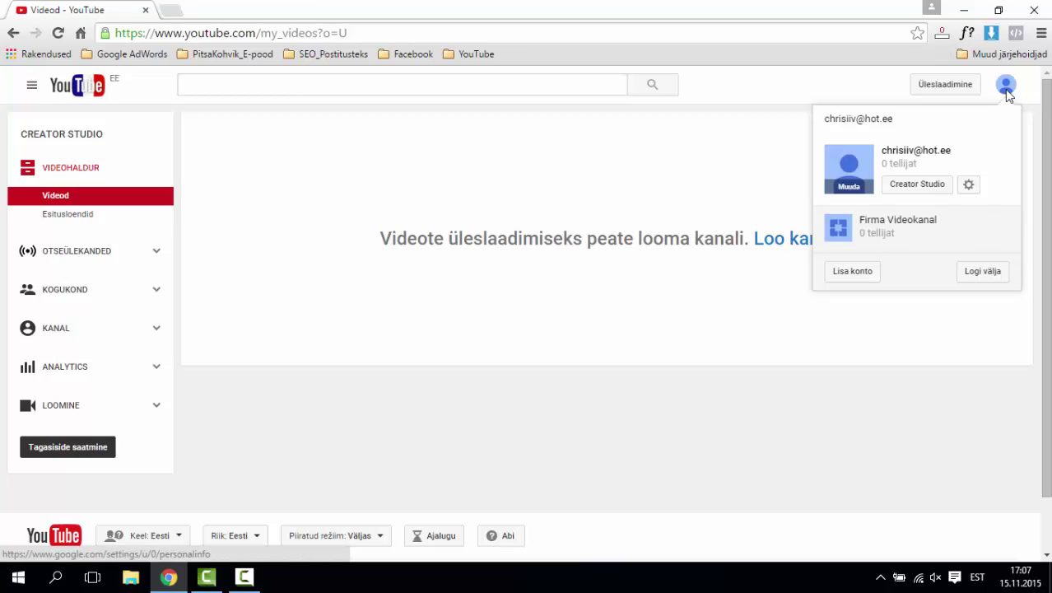
left_click(918, 226)
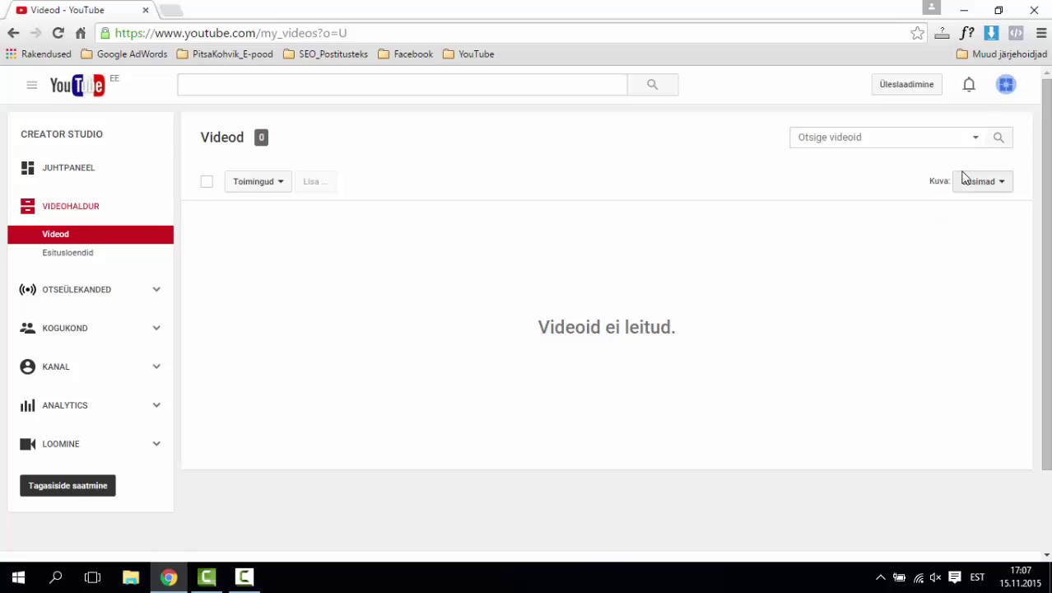
left_click(1006, 89)
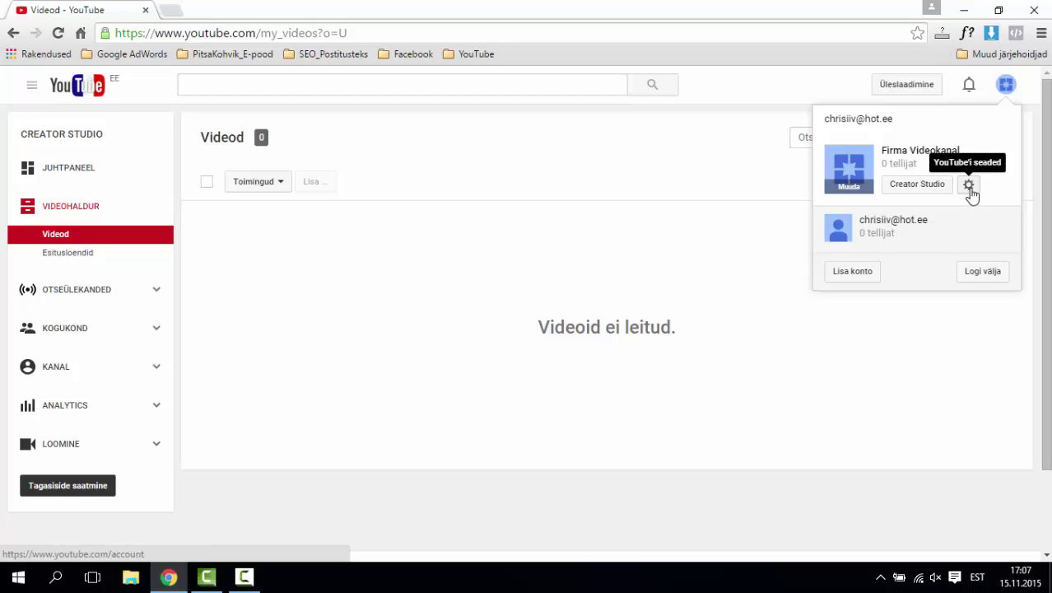
left_click(970, 186)
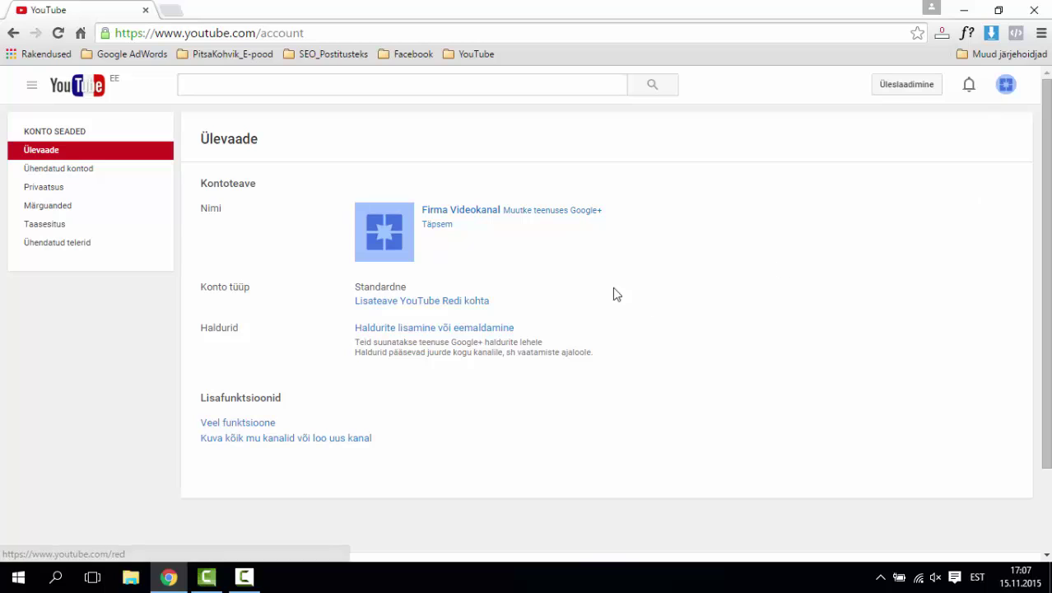
Review the Täpsem advanced account settings page, then open the main guide menu.
left_click(442, 227)
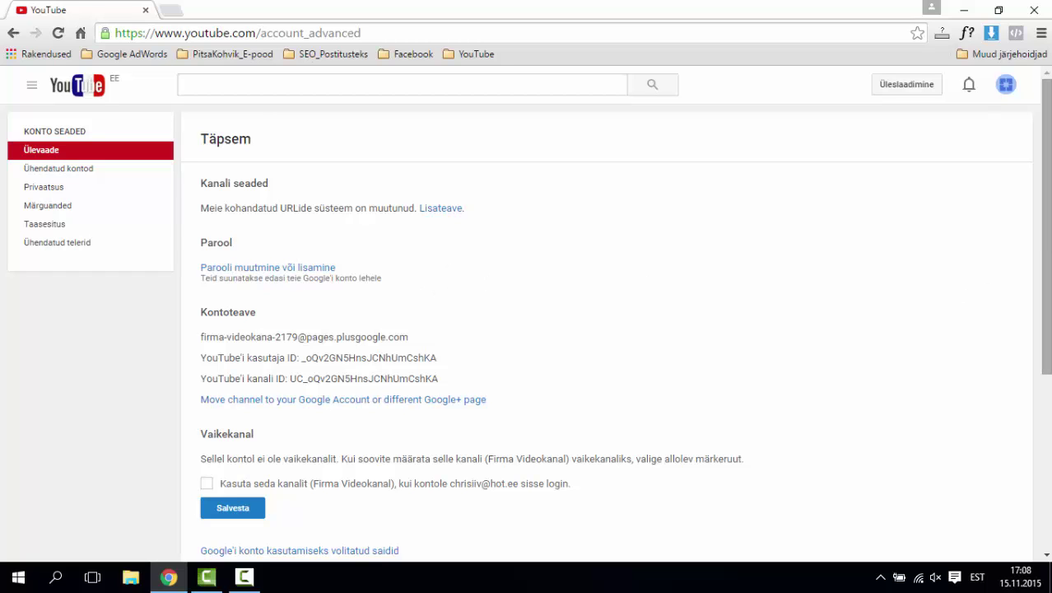
left_click_drag(1046, 251, 1045, 349)
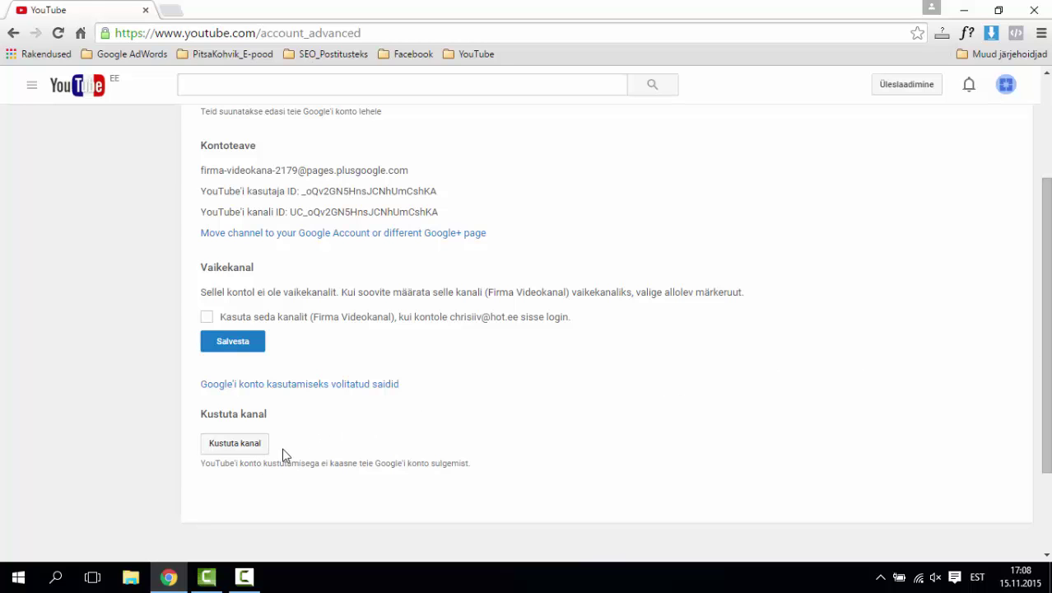
left_click_drag(1048, 388, 1048, 289)
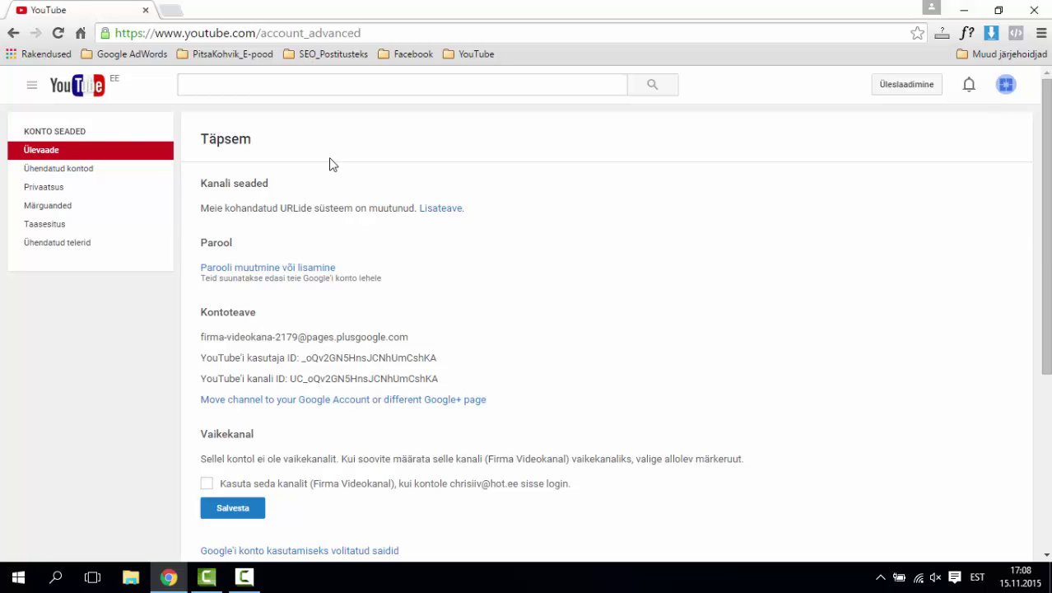
left_click(32, 89)
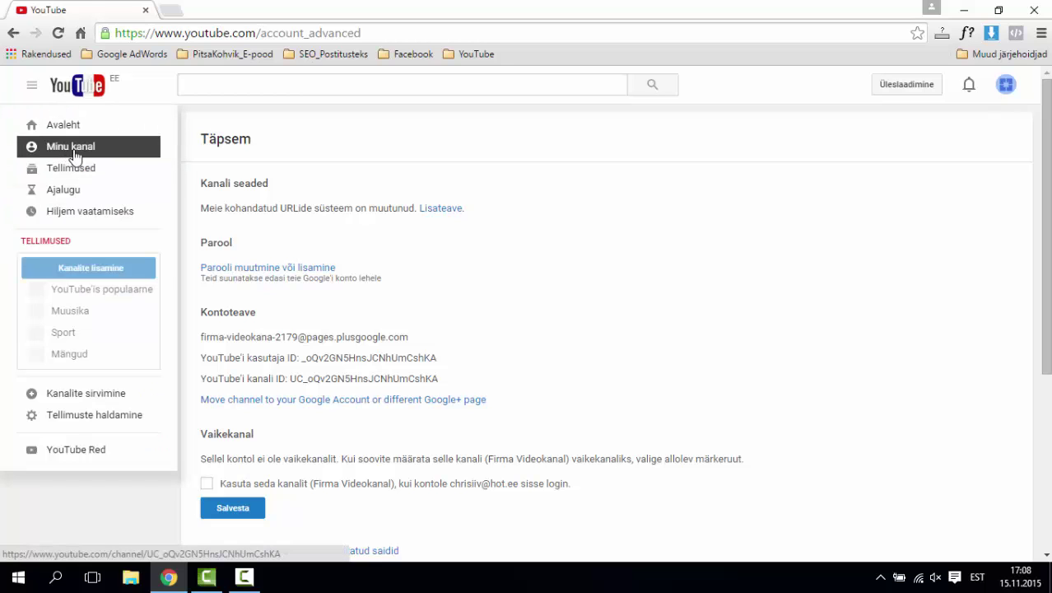
On Minu kanal, upload the pizza photo from KK > Kliendid > Pitsa_Kohvik > Pildid veebist as channel art.
left_click(71, 147)
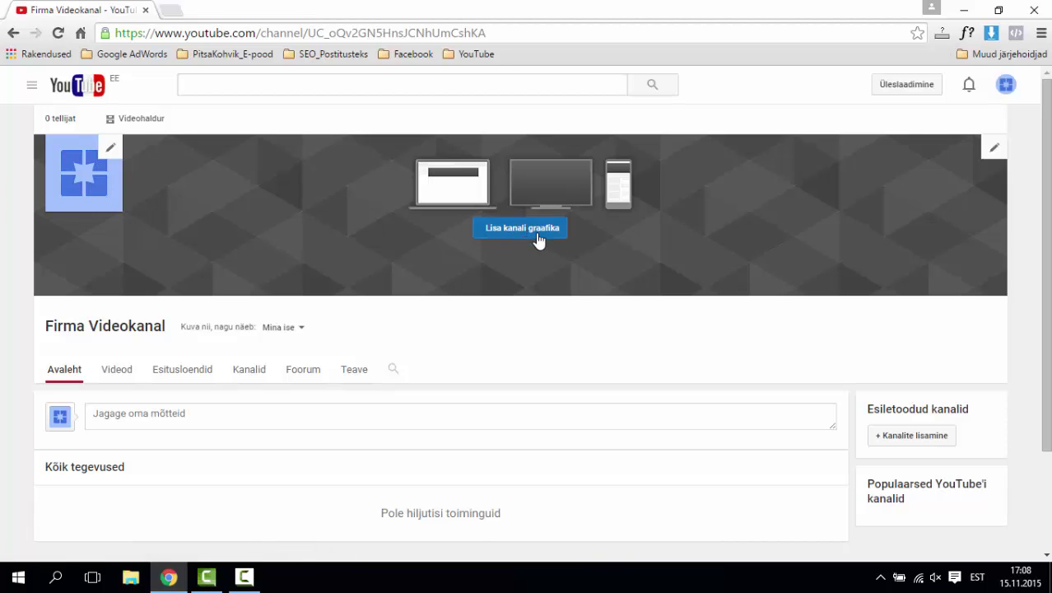
left_click(541, 237)
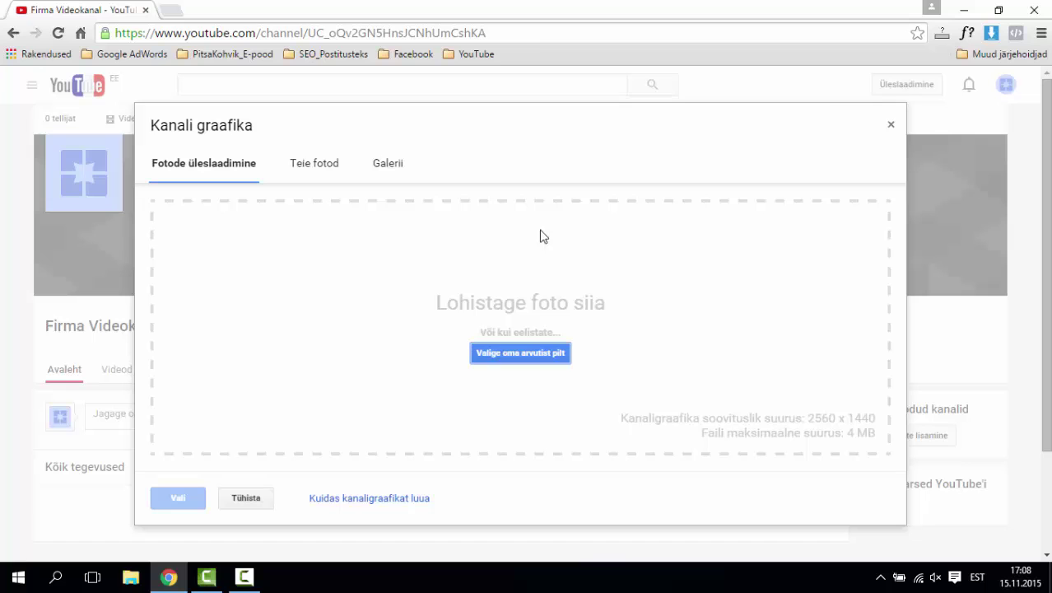
left_click(519, 354)
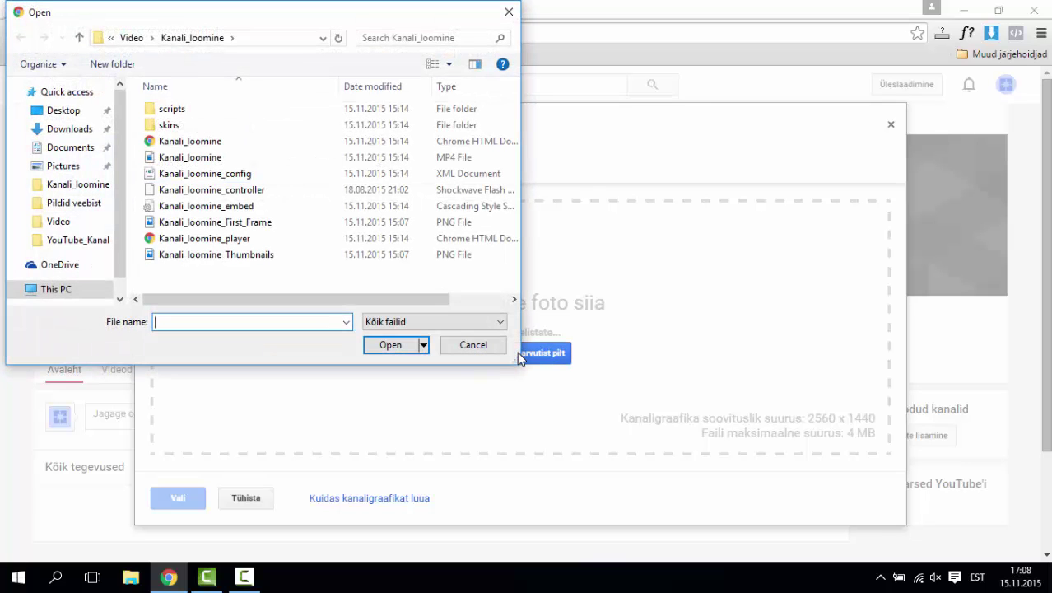
left_click(58, 112)
double_click(268, 140)
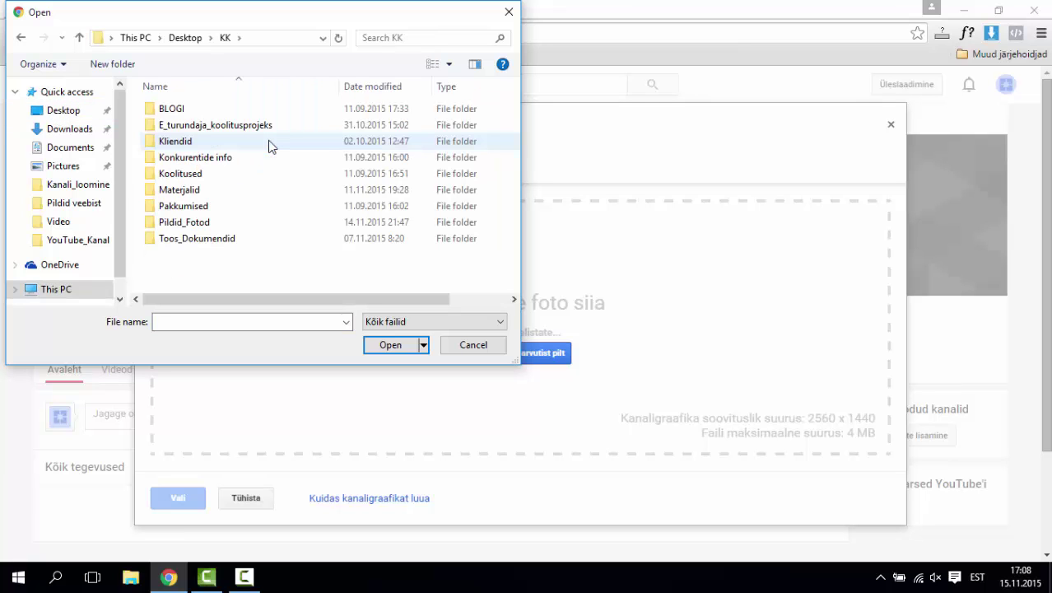
double_click(179, 141)
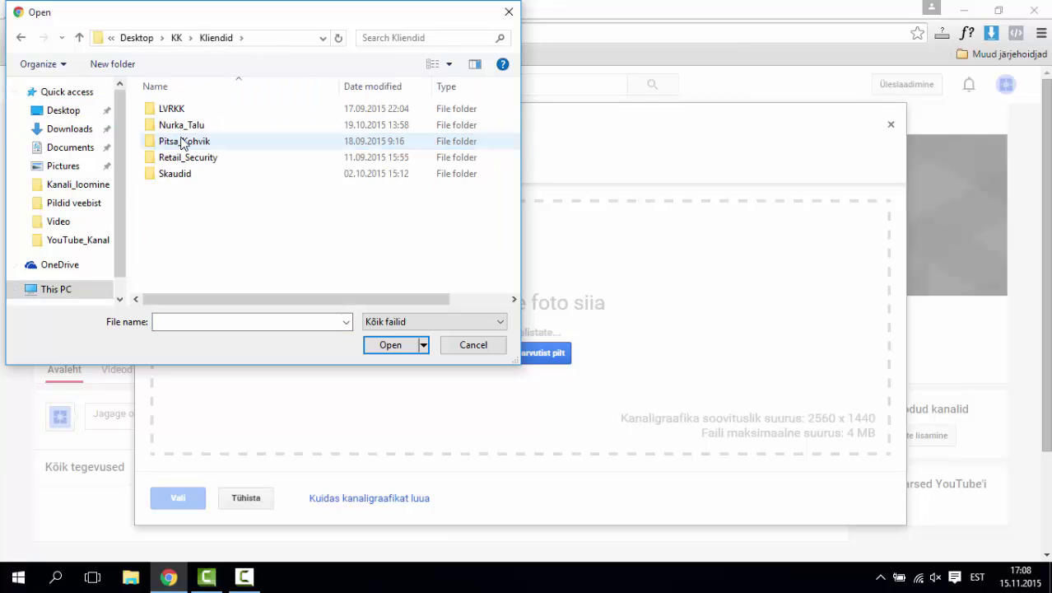
double_click(195, 145)
double_click(198, 125)
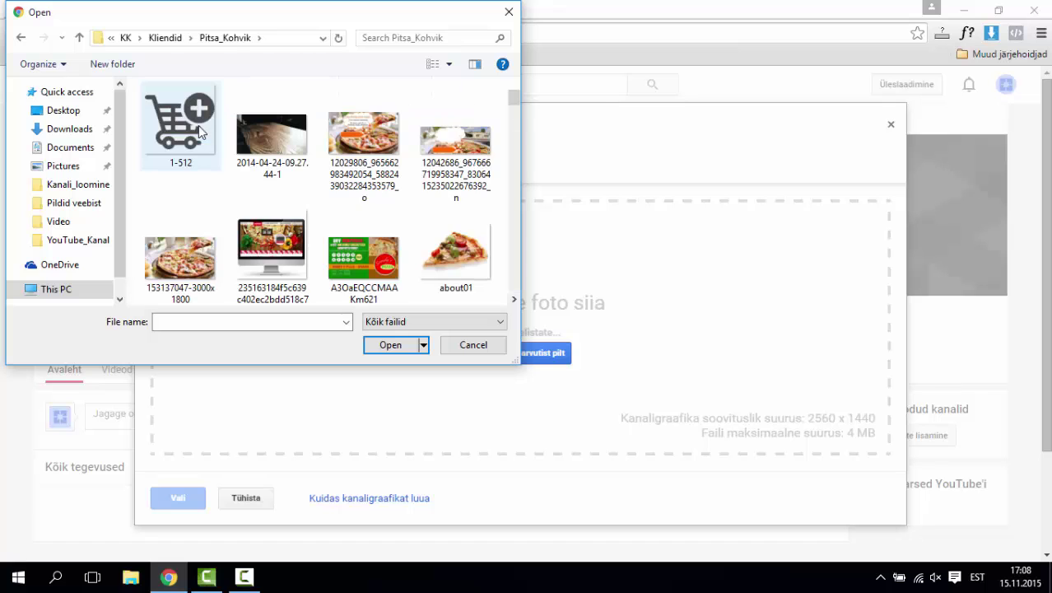
left_click_drag(512, 102, 520, 290)
double_click(370, 236)
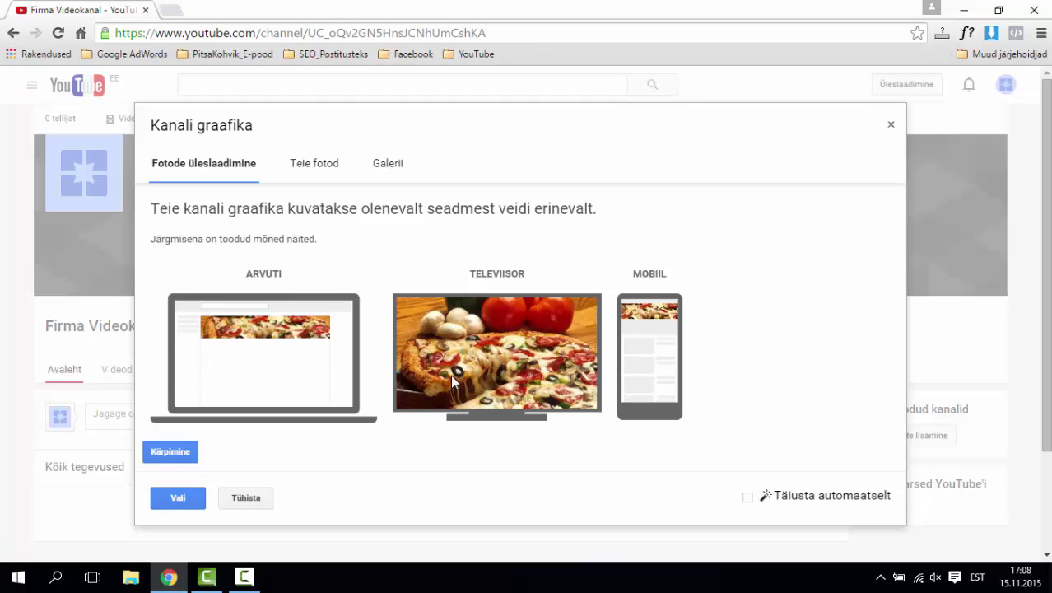
Save the pizza photo as the channel banner and bring up the channel icon change notice.
left_click(179, 499)
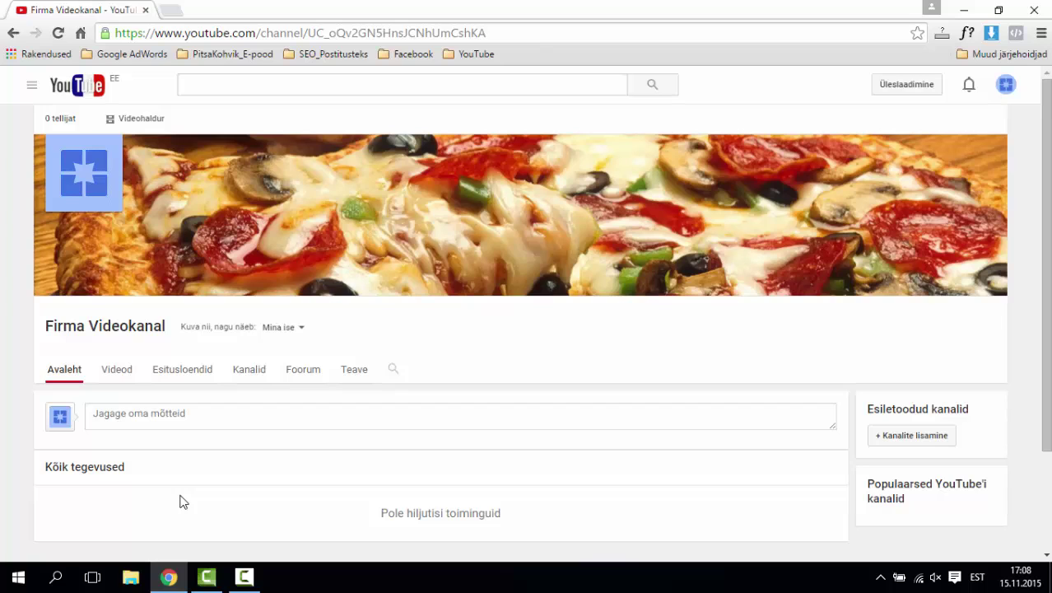
mouse_move(252, 227)
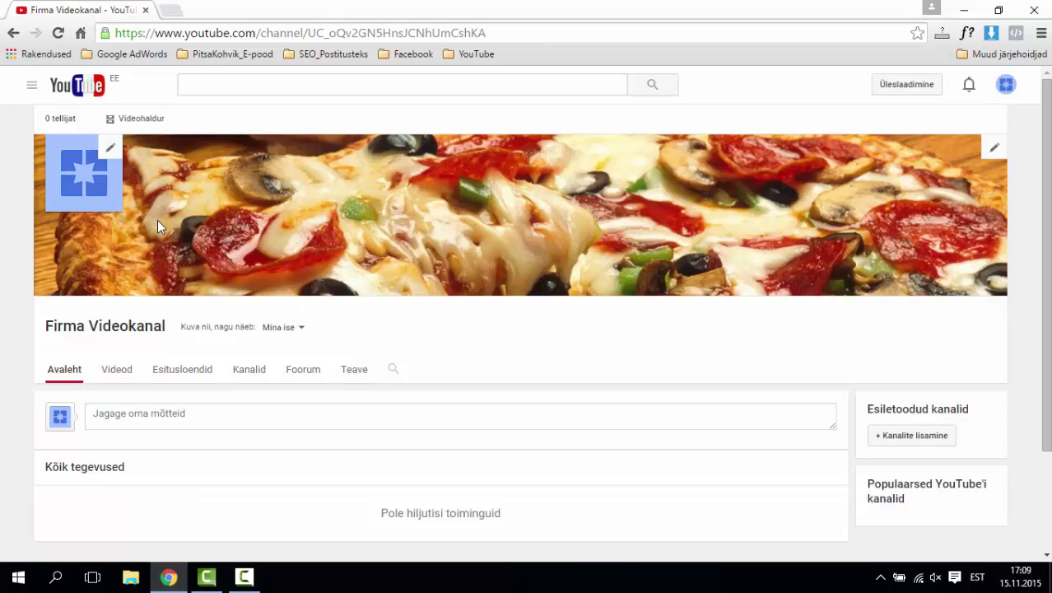
left_click(110, 151)
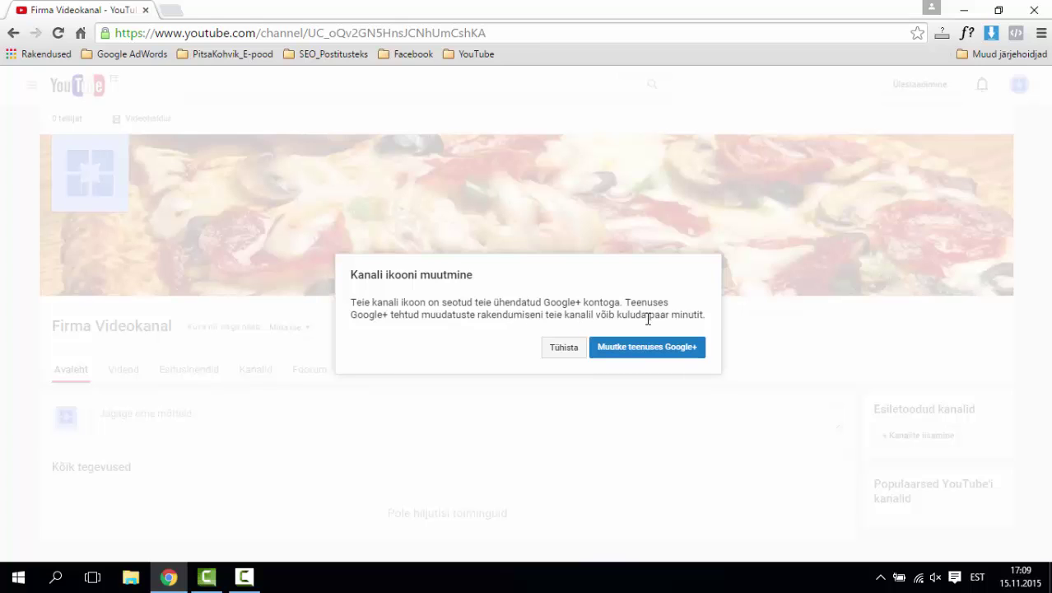
In Google+, upload the 1-512 cart image as the page's new profile photo.
left_click(646, 349)
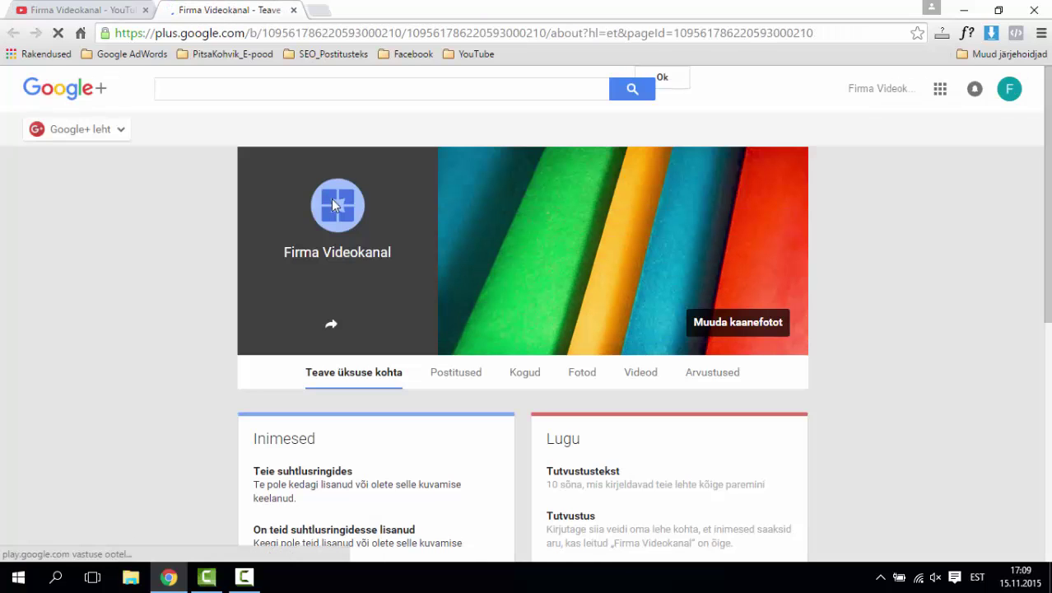
left_click(337, 202)
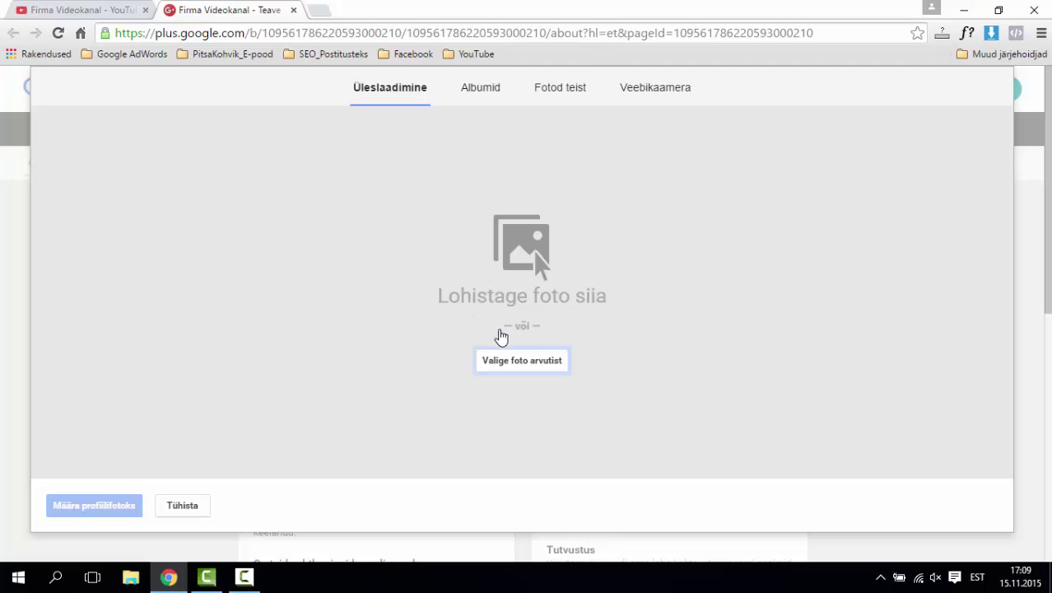
left_click(528, 363)
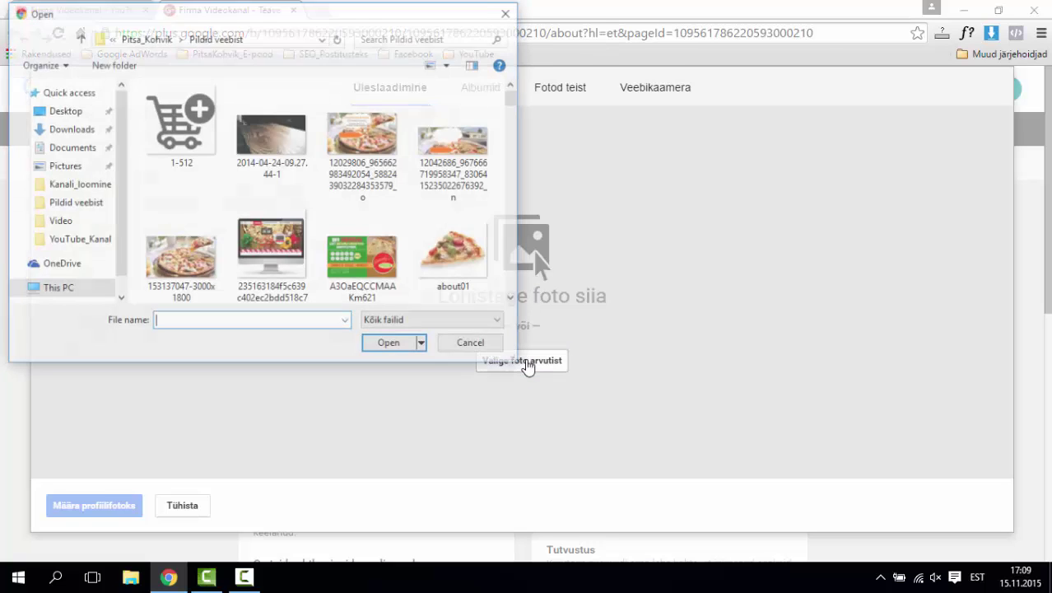
left_click(182, 142)
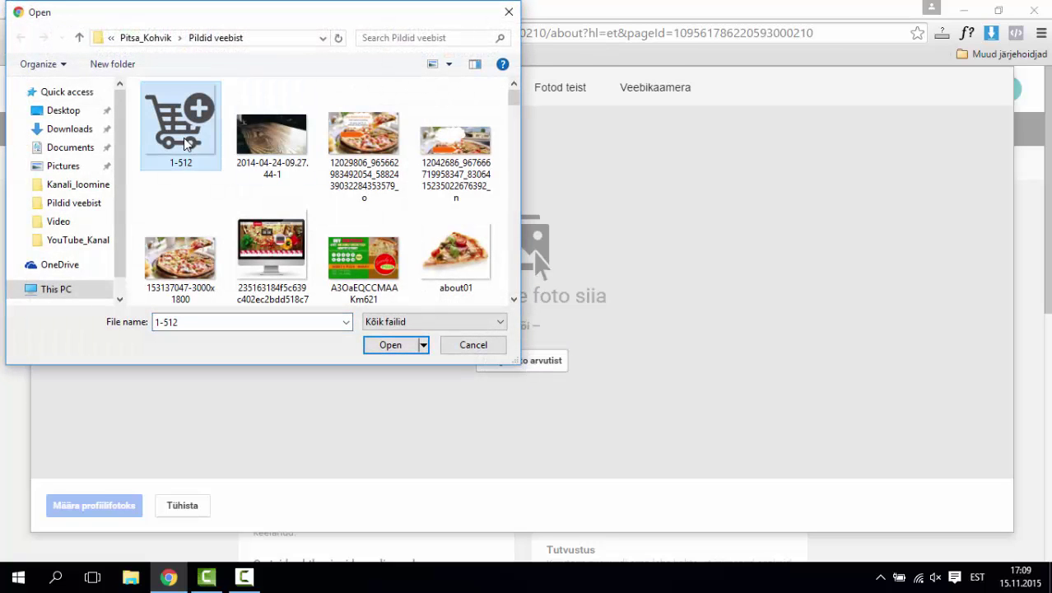
double_click(195, 133)
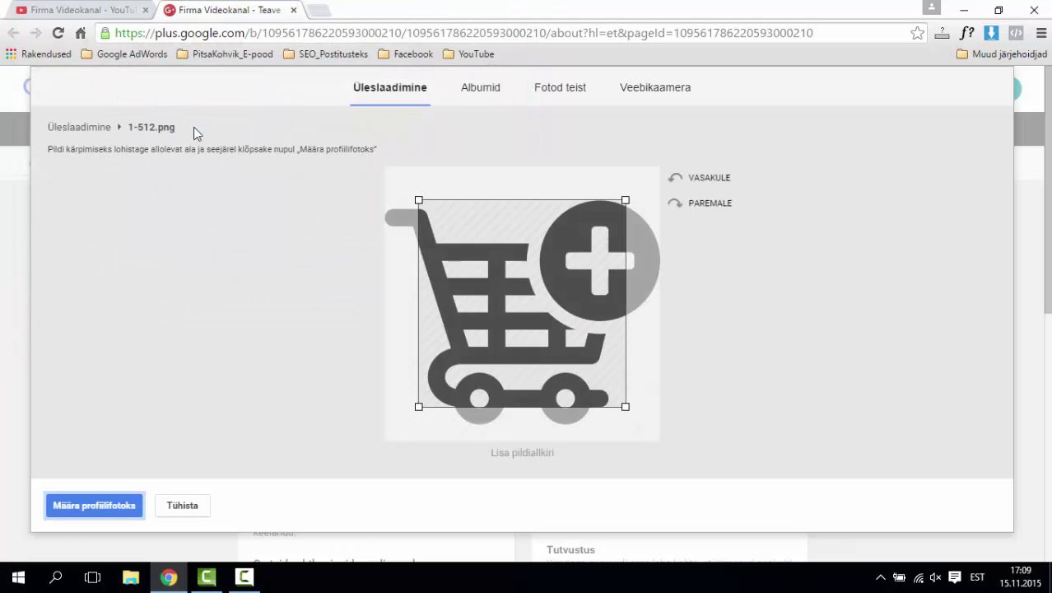
Crop the cart image to its full extent, set it as profile photo and share the post.
left_click_drag(417, 200, 362, 140)
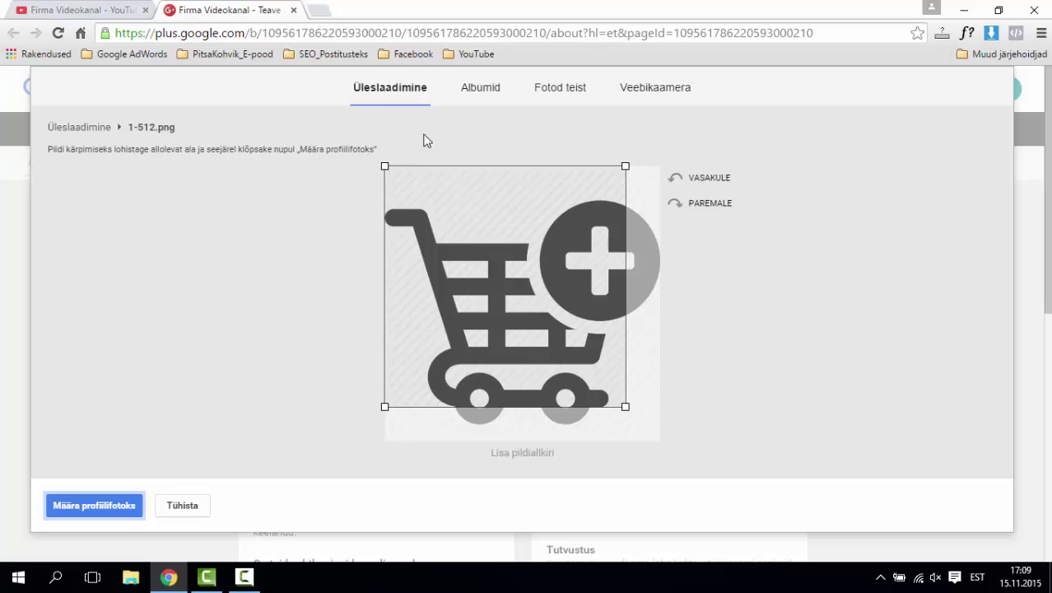
left_click_drag(625, 406, 669, 467)
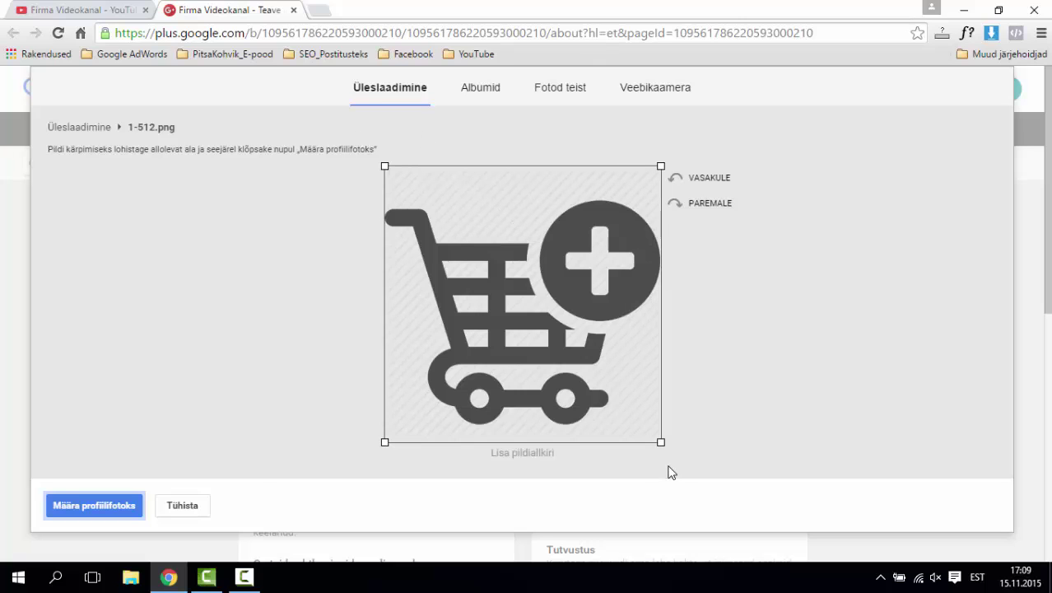
left_click(121, 507)
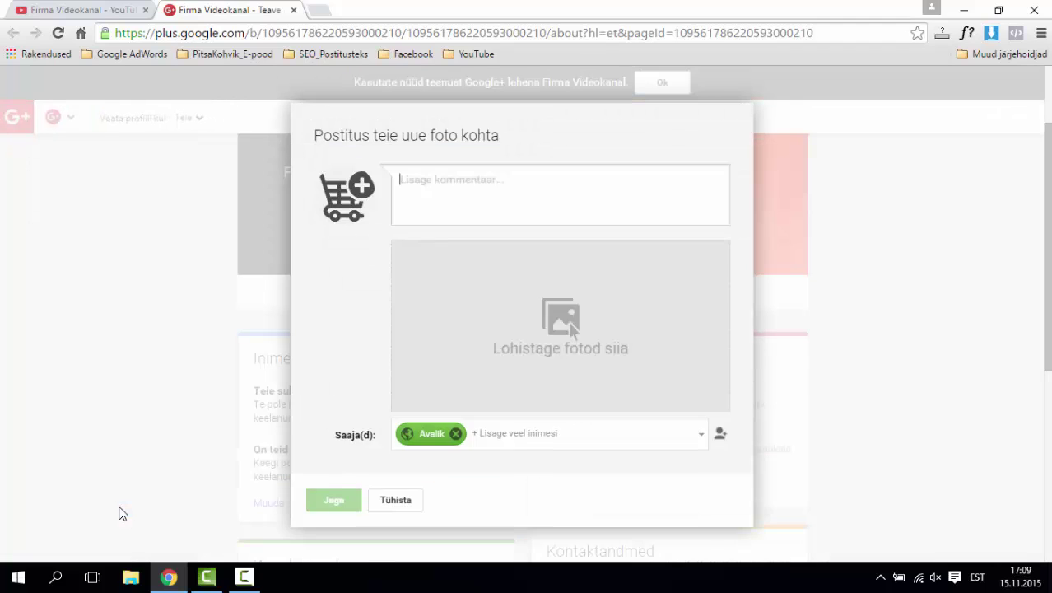
left_click(346, 445)
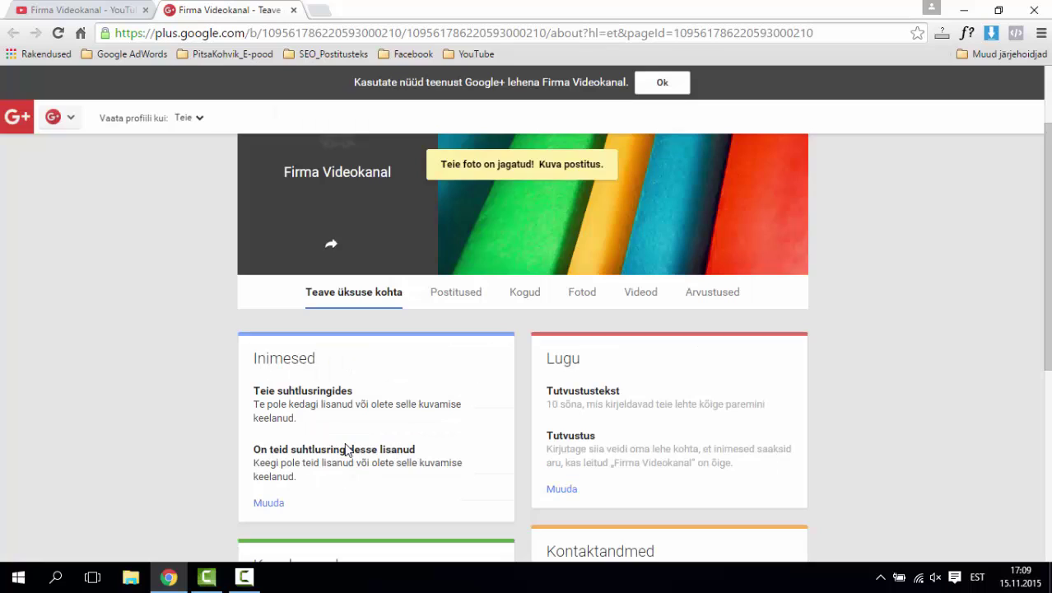
From the channel page, go to Google+ to change the channel icon and browse the photo albums.
left_click(72, 10)
left_click(110, 148)
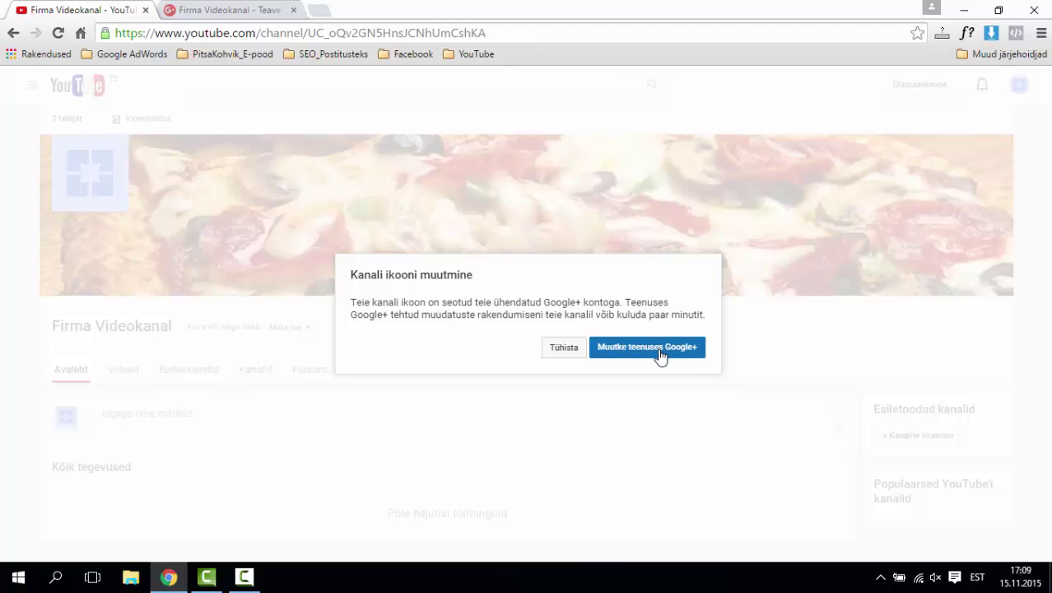
left_click(659, 350)
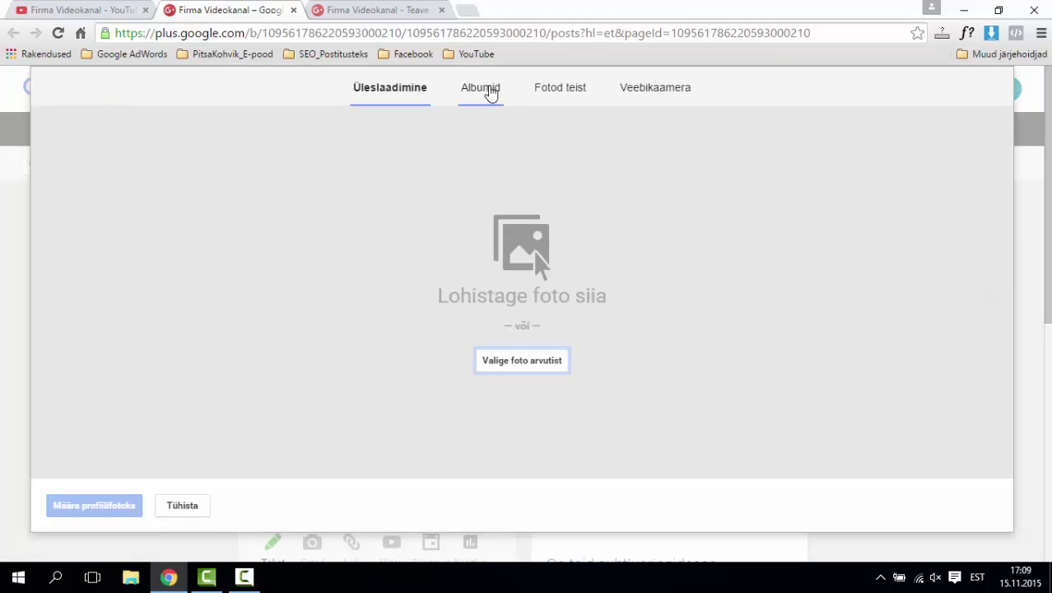
left_click(491, 89)
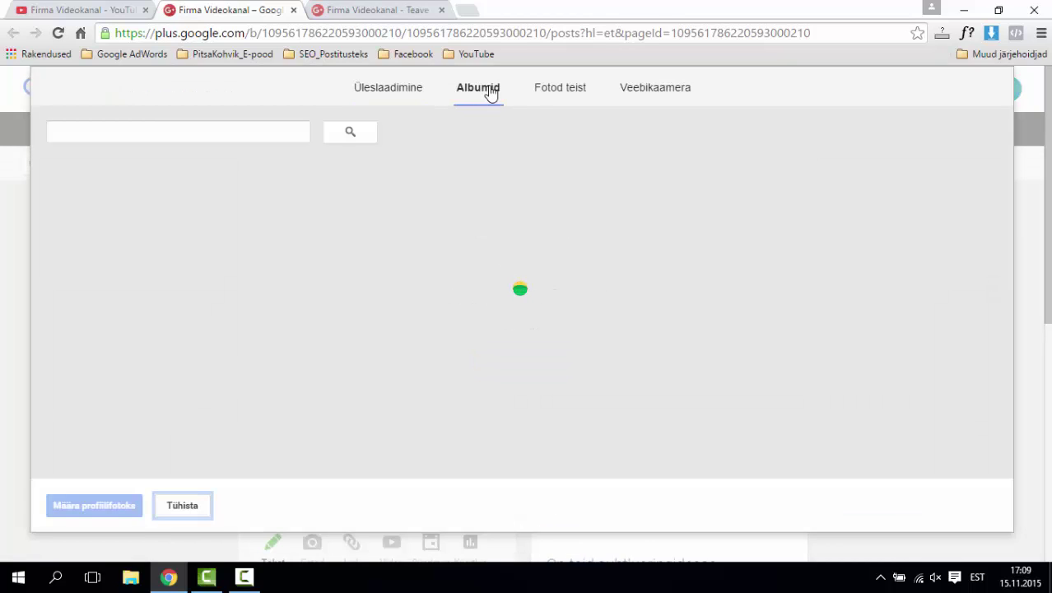
Set the cart photo from Profiilifotod as the profile photo, share it, and close the Google+ tabs.
left_click(124, 213)
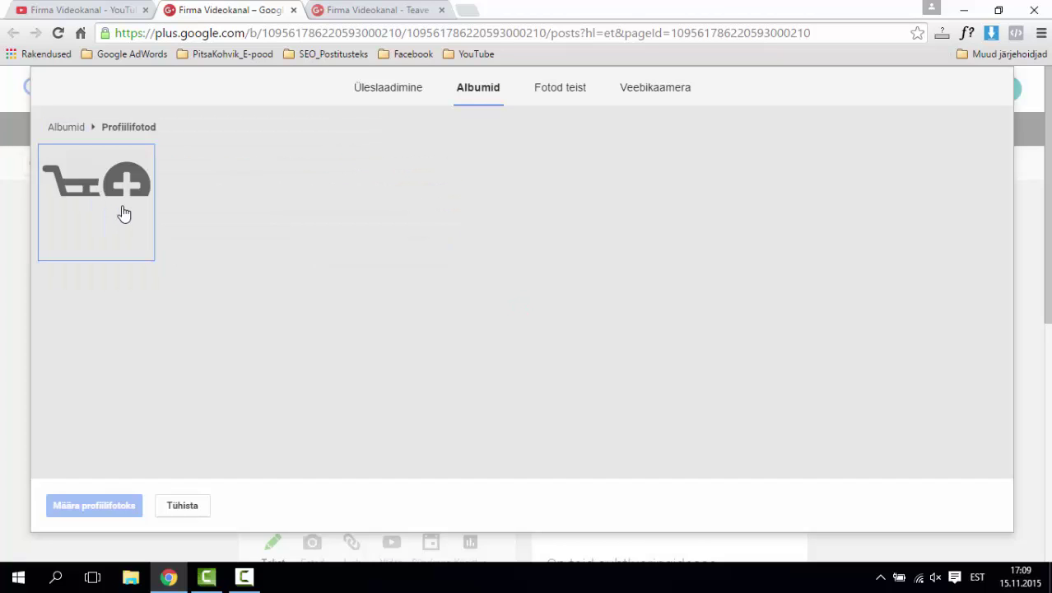
left_click(123, 213)
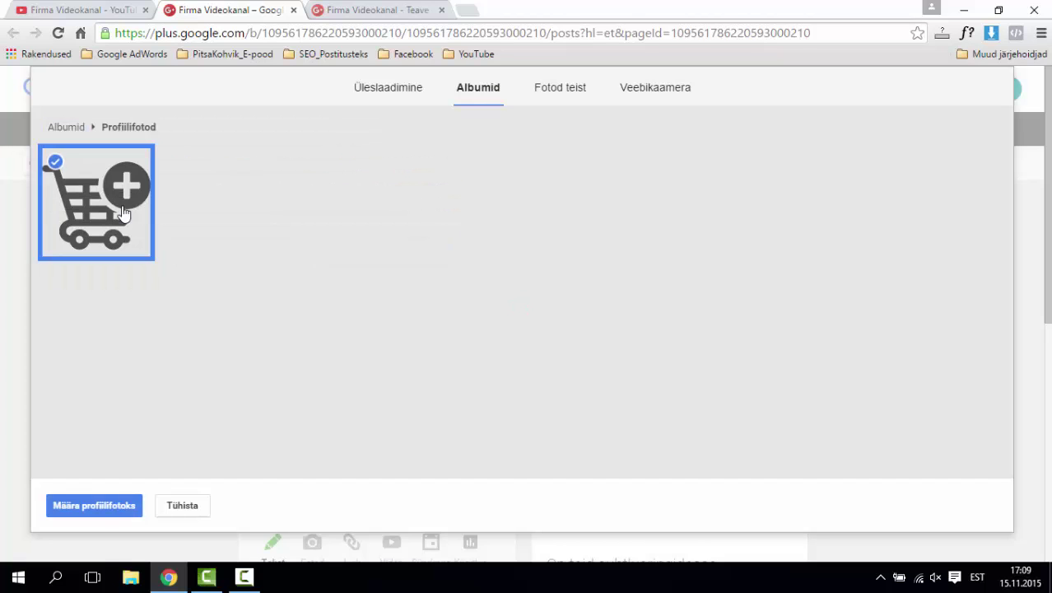
left_click(106, 509)
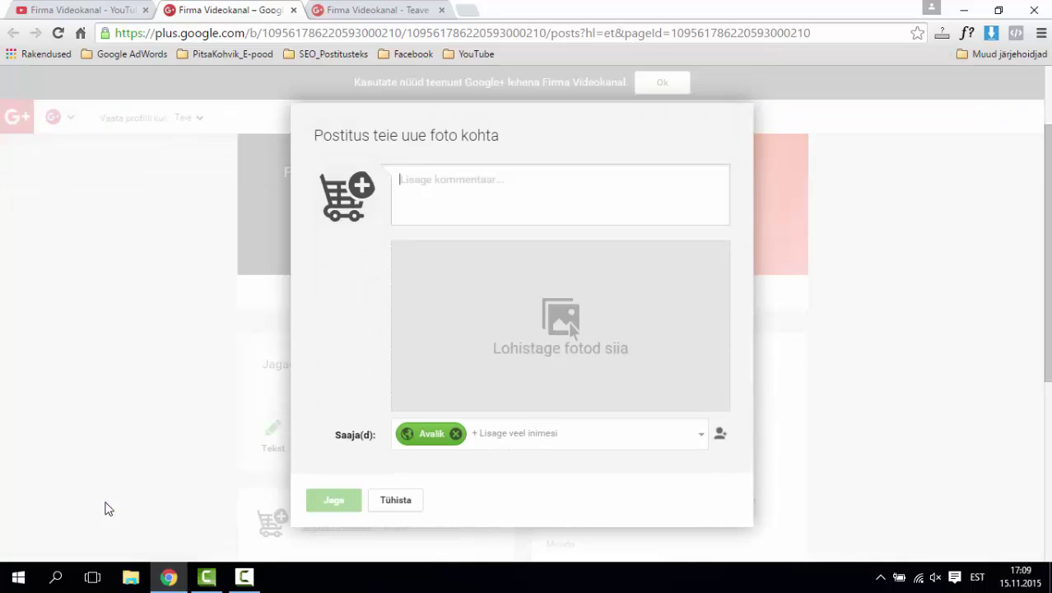
left_click(346, 445)
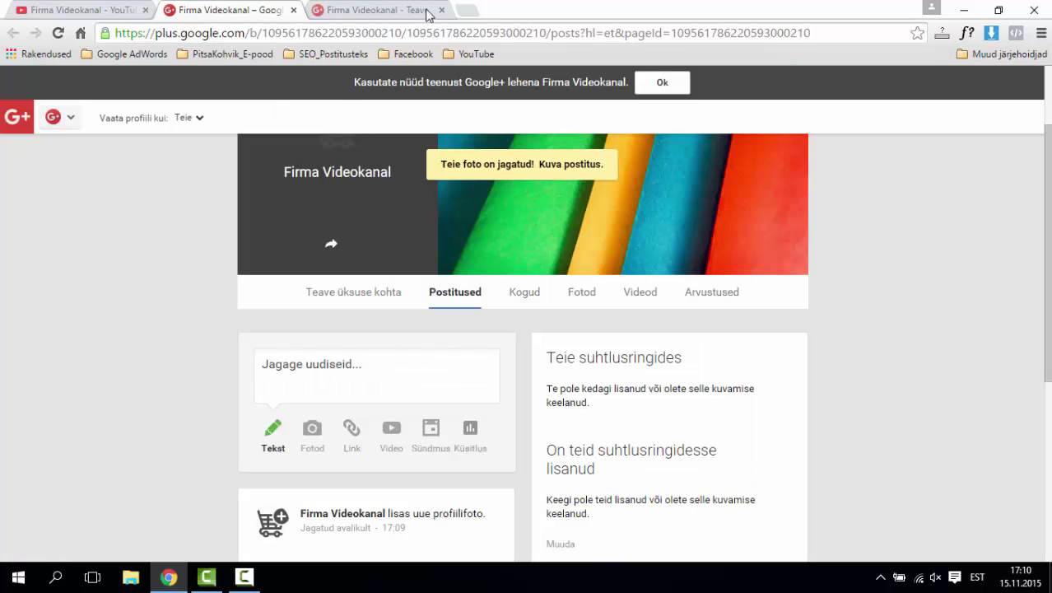
left_click(441, 10)
left_click(293, 10)
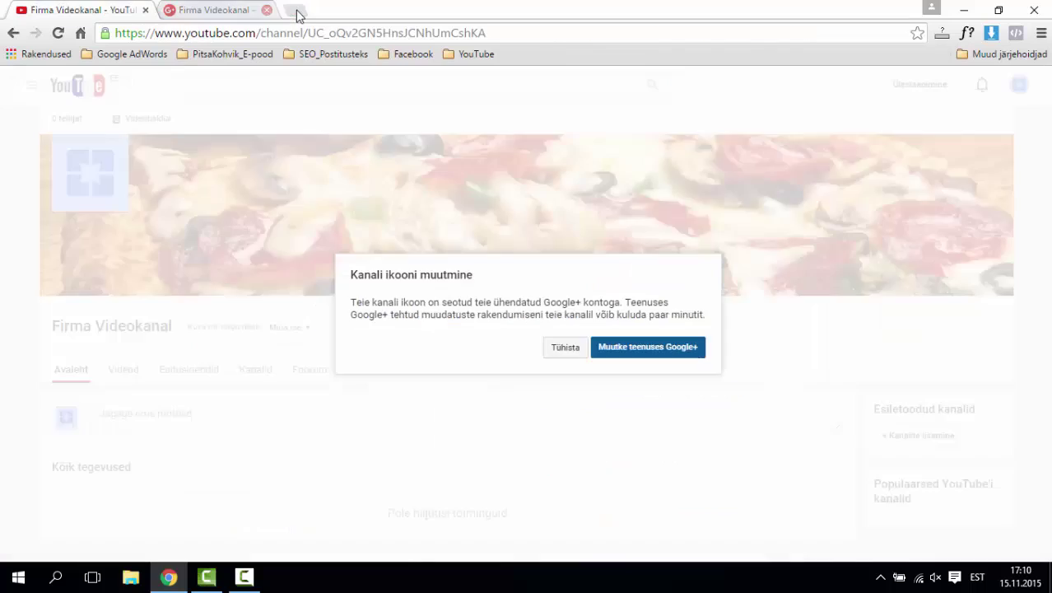
Under Muuda linke, add the channel description 'mis väärtust pakute' and save it.
left_click(59, 33)
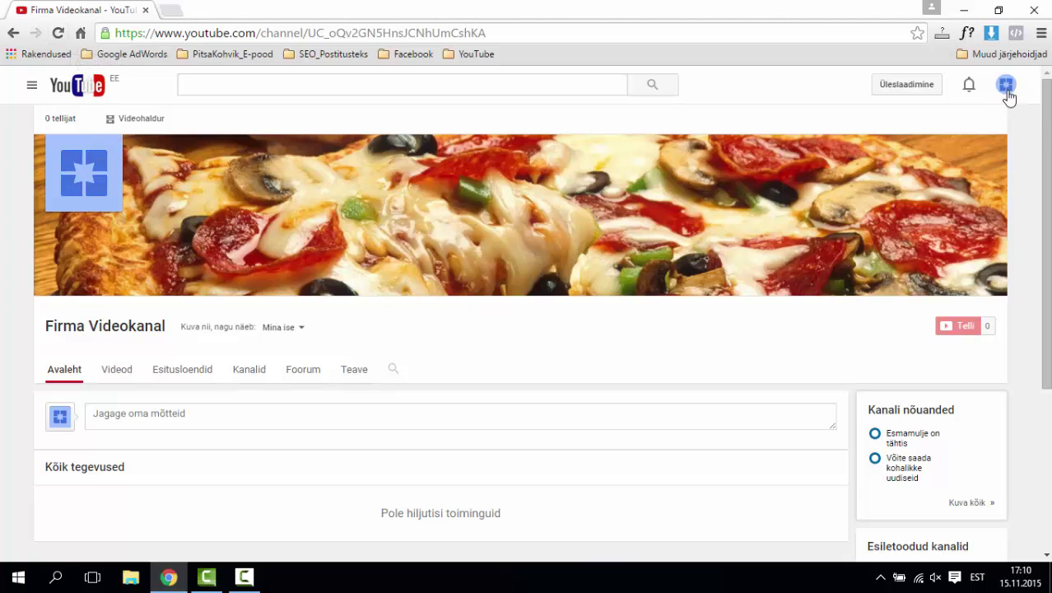
mouse_move(993, 153)
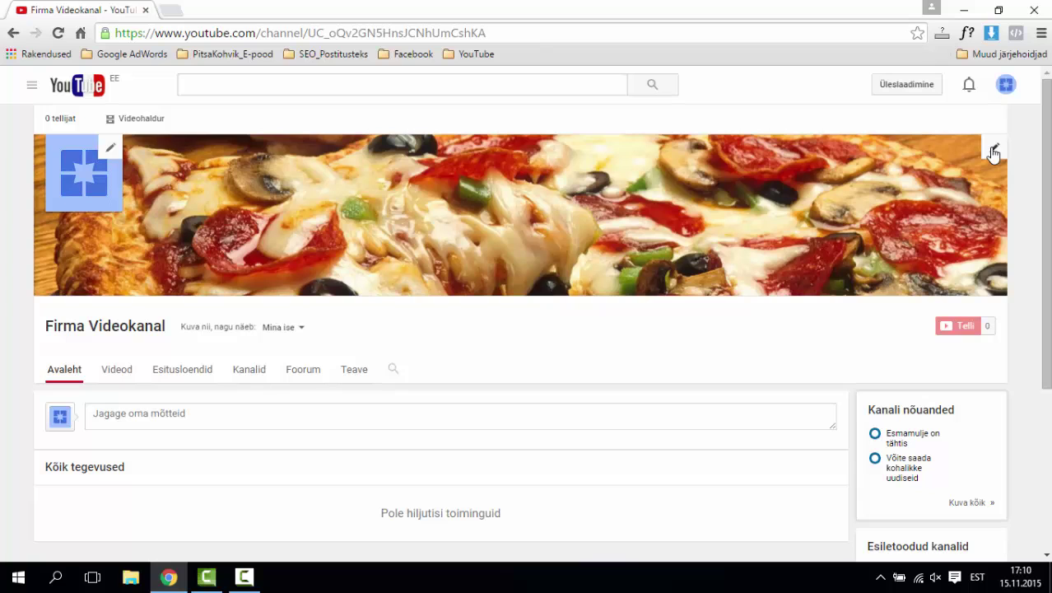
left_click(994, 153)
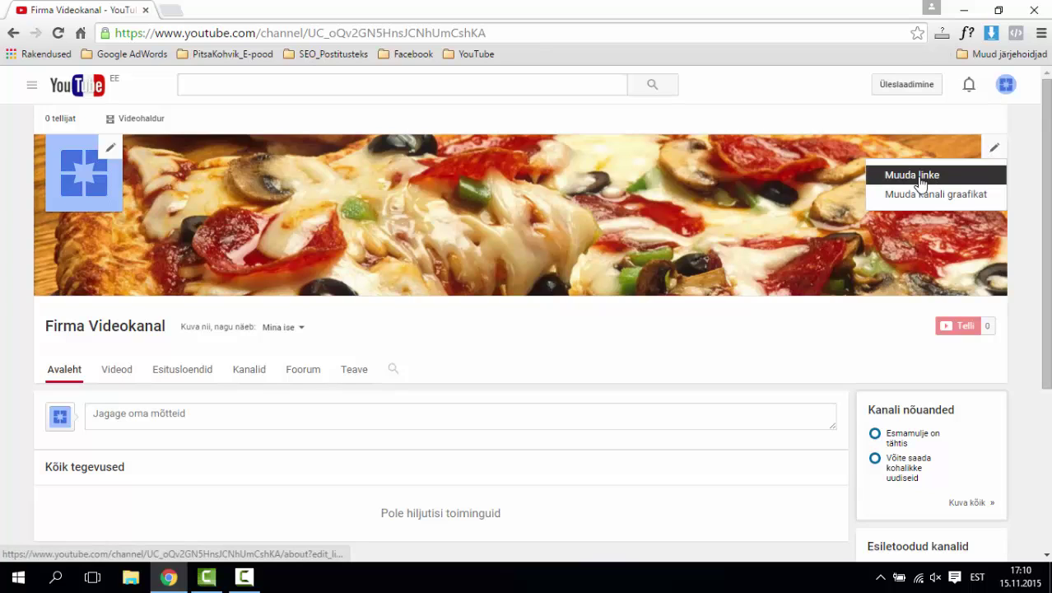
left_click(920, 175)
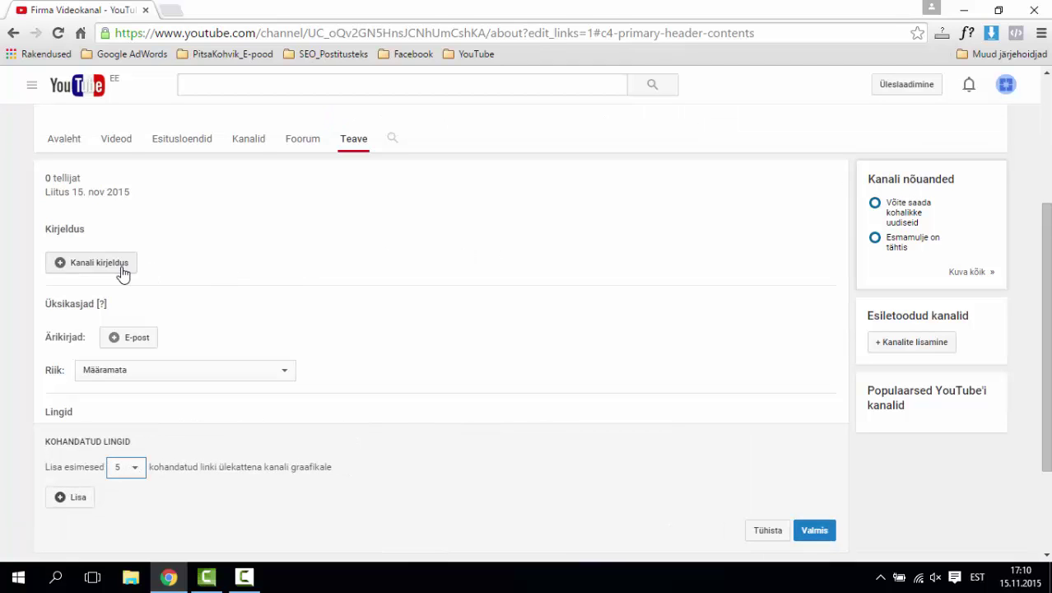
left_click(122, 271)
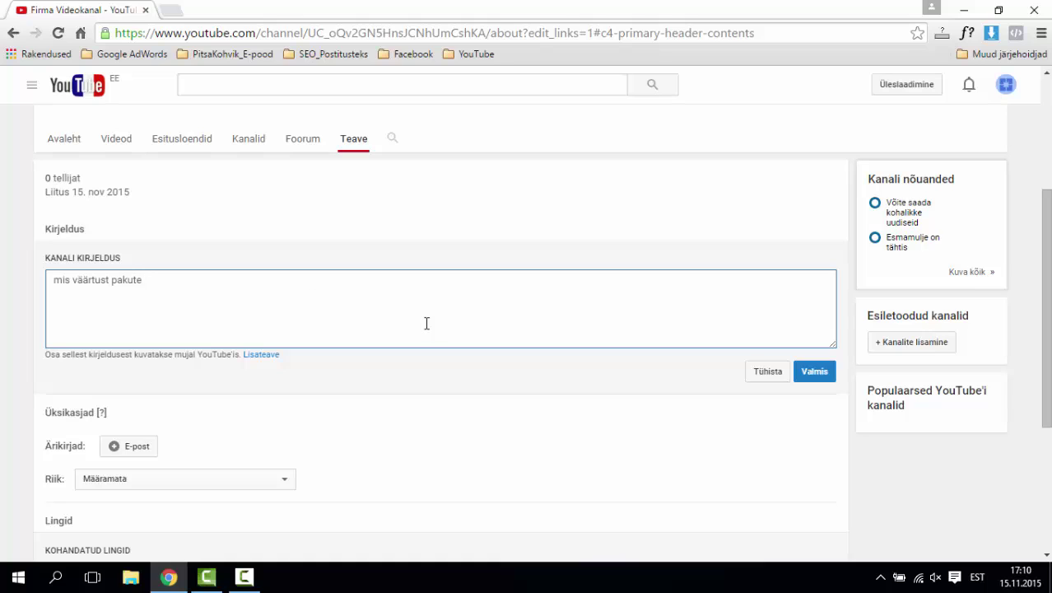
left_click(815, 372)
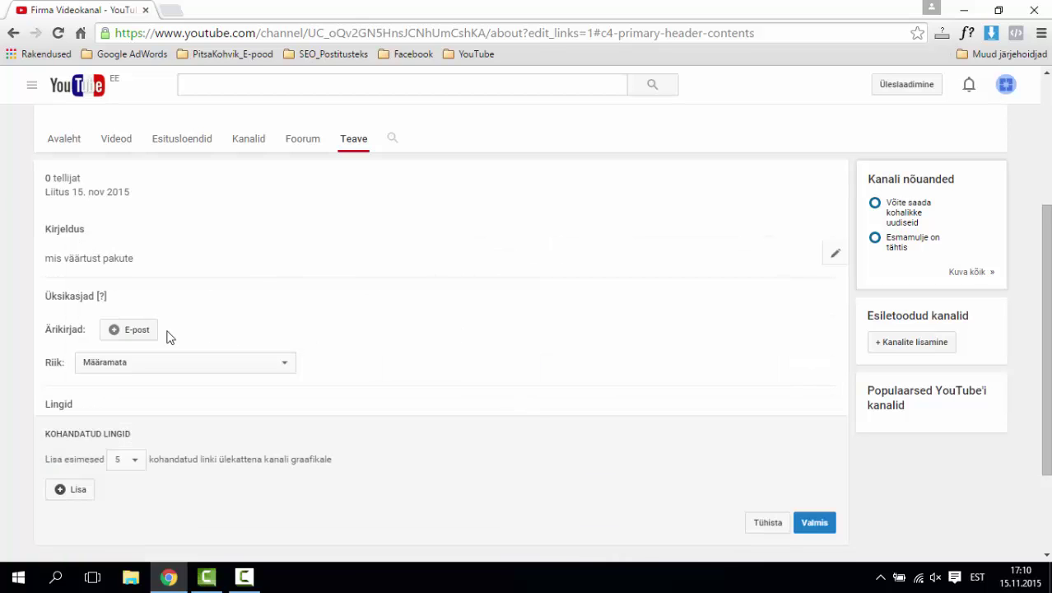
Leave the business e-mail empty and choose Eesti as the channel country.
left_click(151, 336)
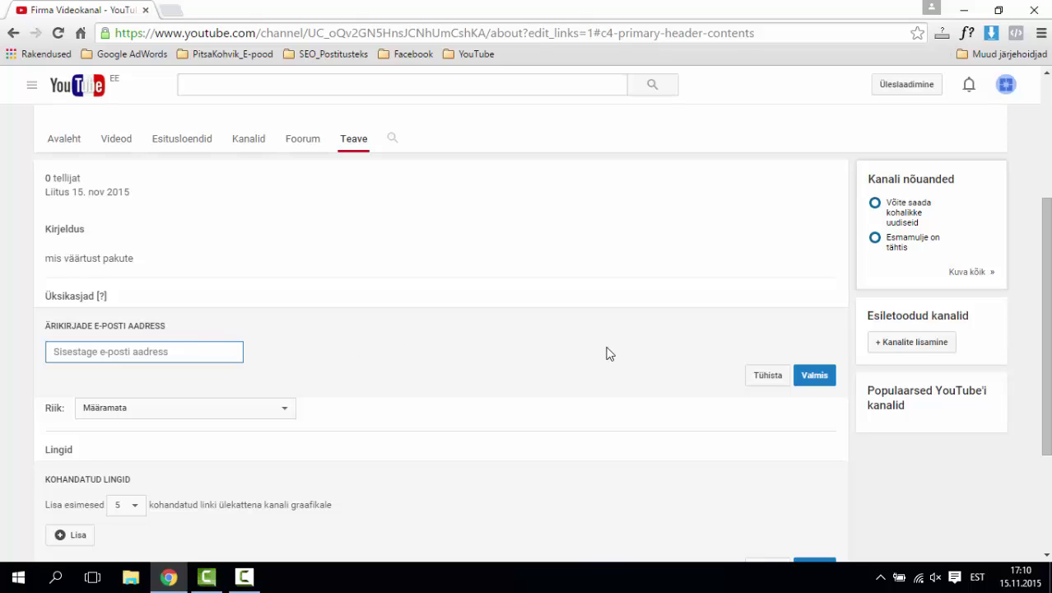
left_click(814, 387)
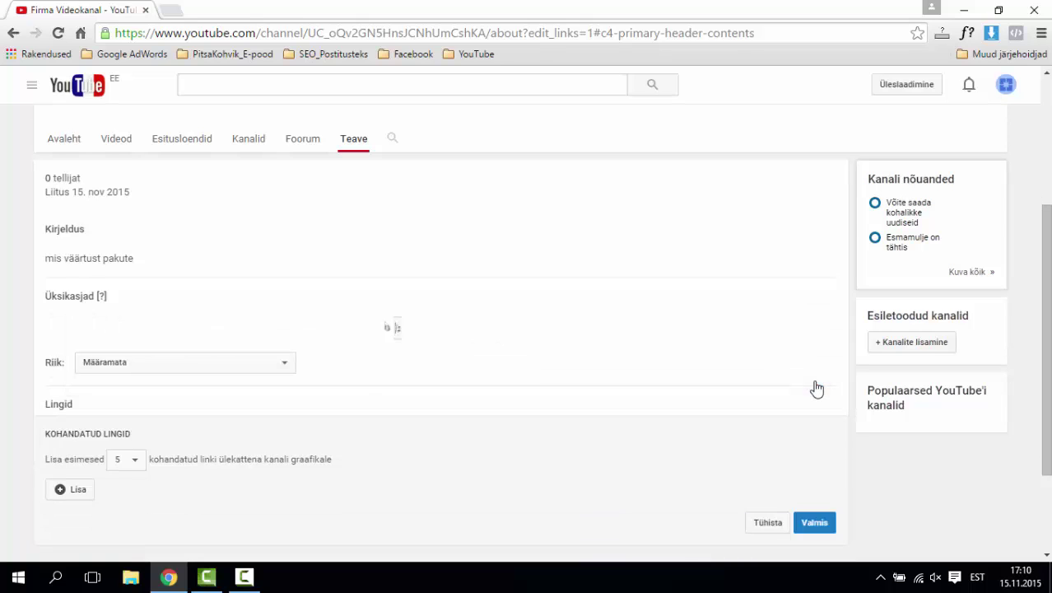
left_click(286, 367)
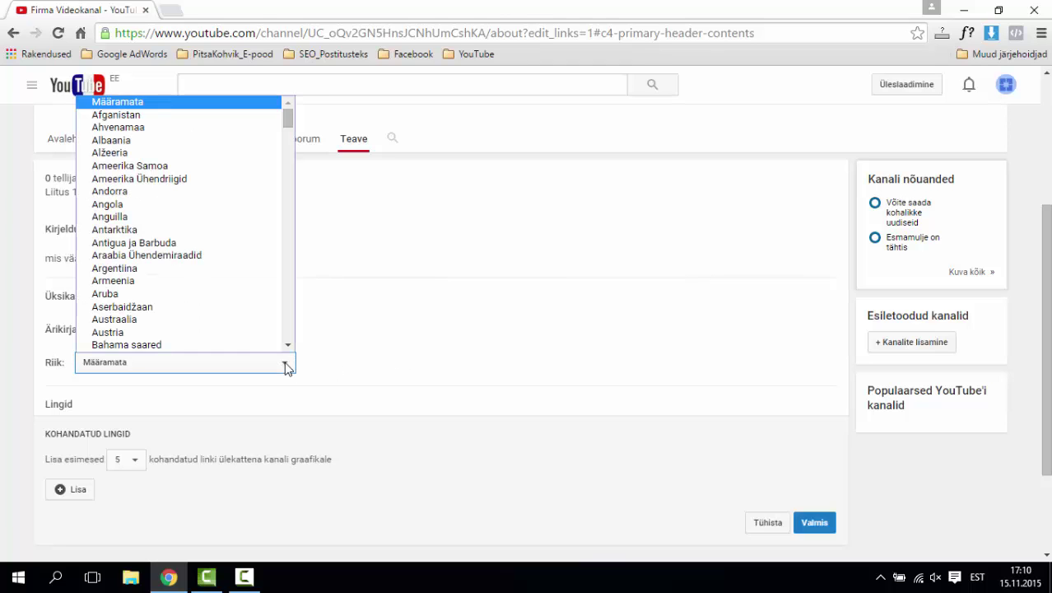
scroll(253, 339, "down", 5)
key("Down")
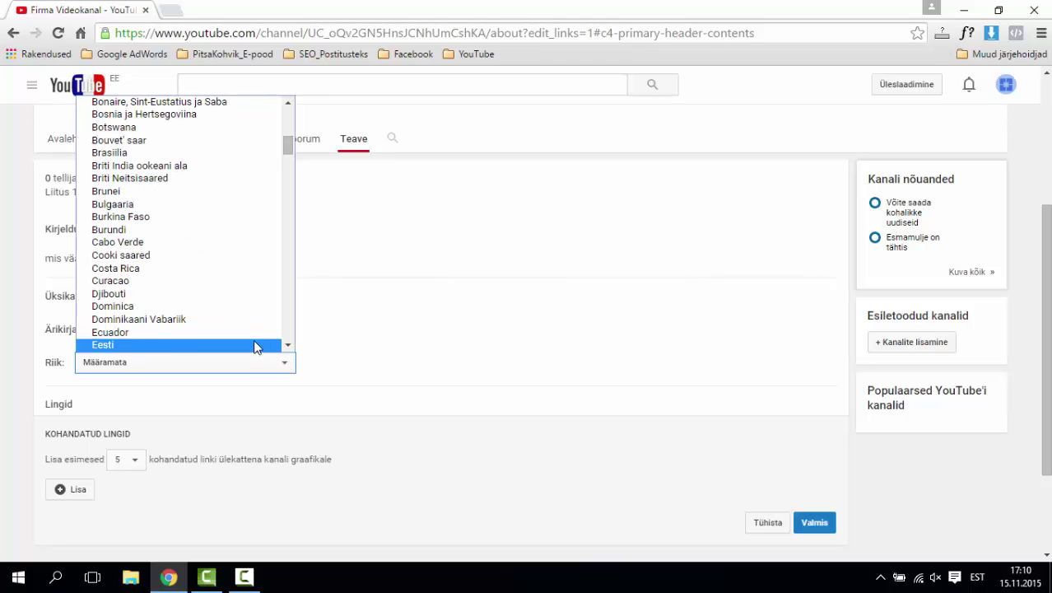
left_click(254, 344)
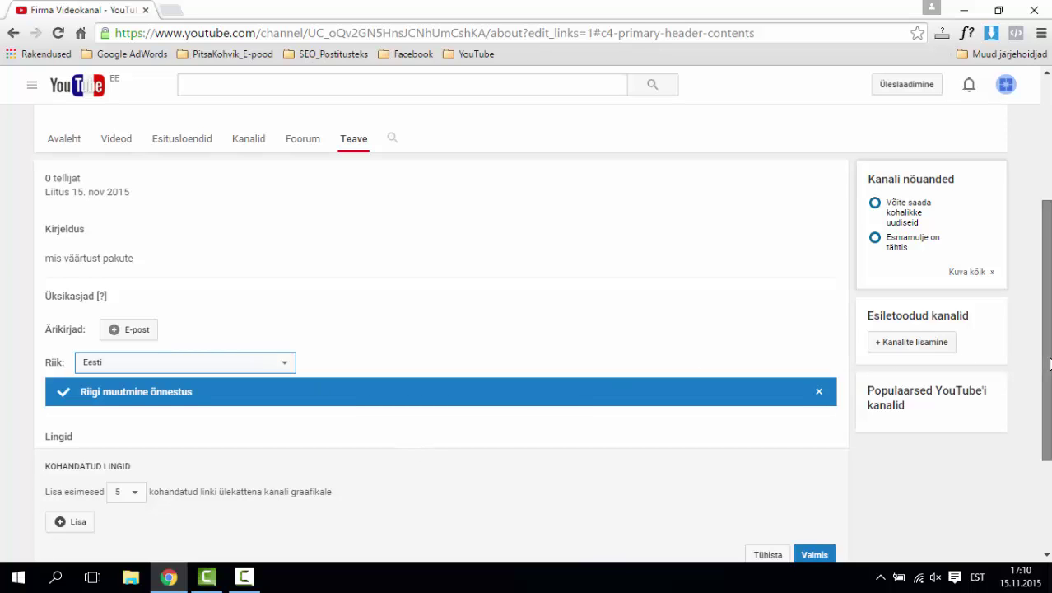
left_click_drag(1046, 383, 1044, 444)
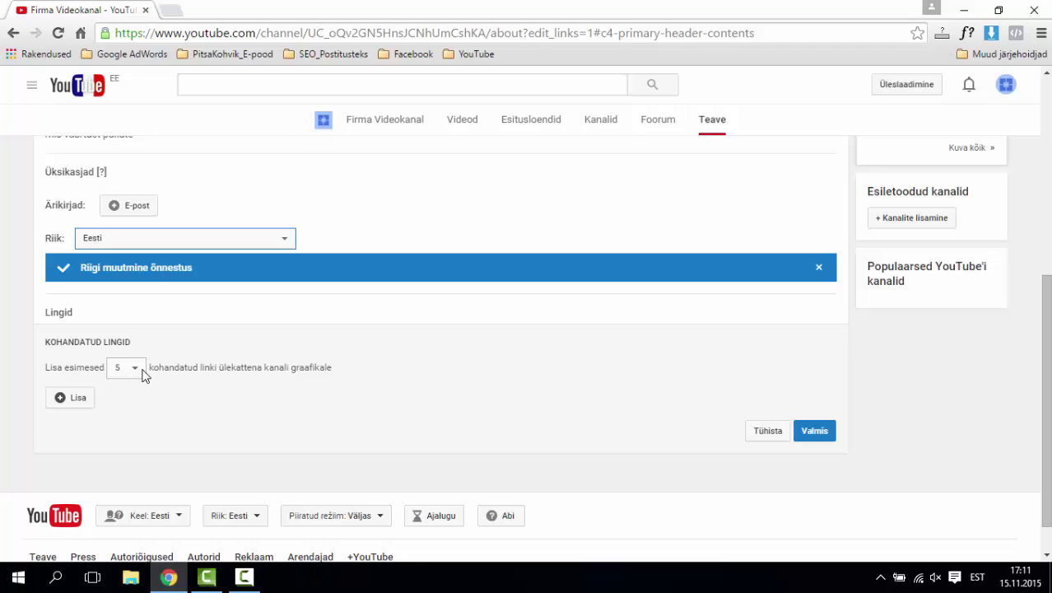
left_click(71, 398)
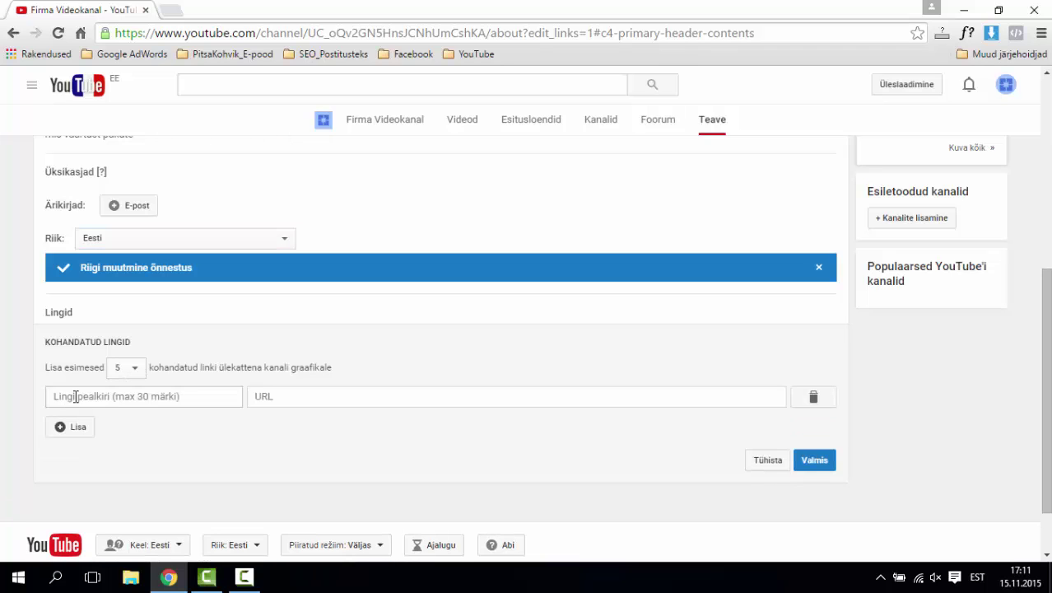
left_click(88, 396)
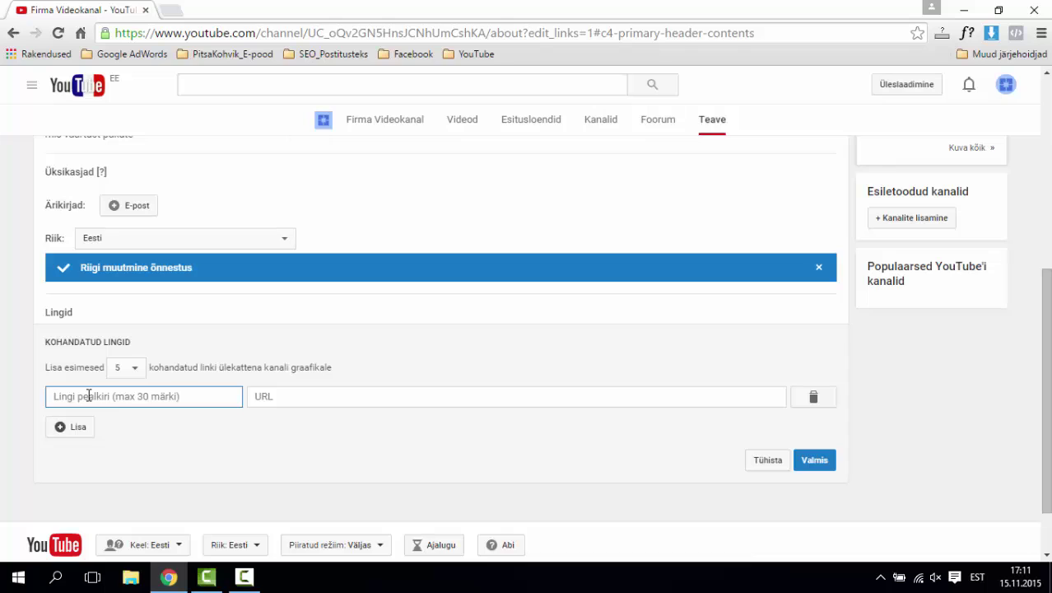
type("Pitsa")
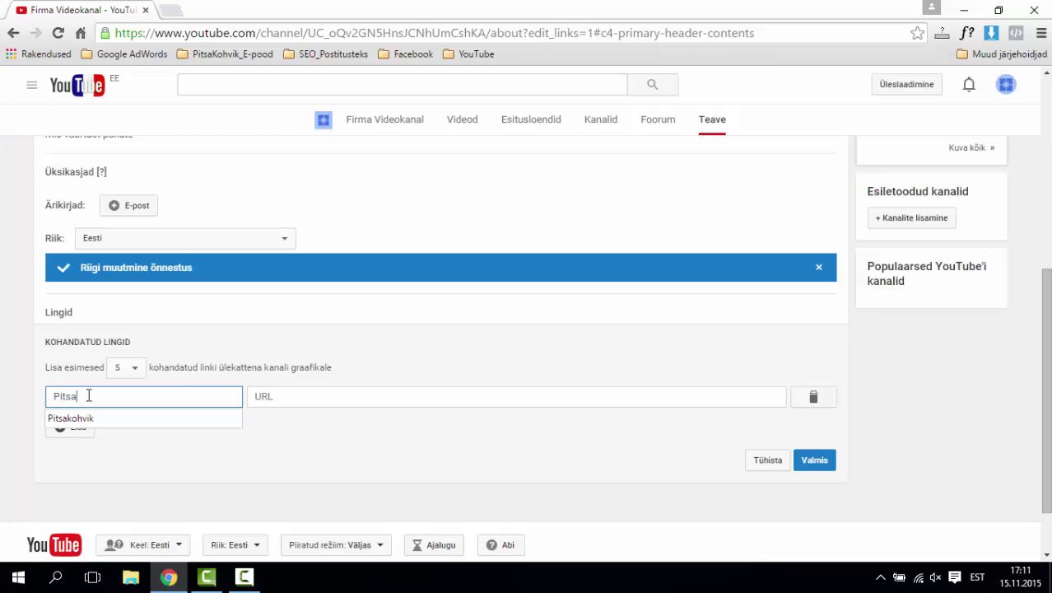
key("Escape")
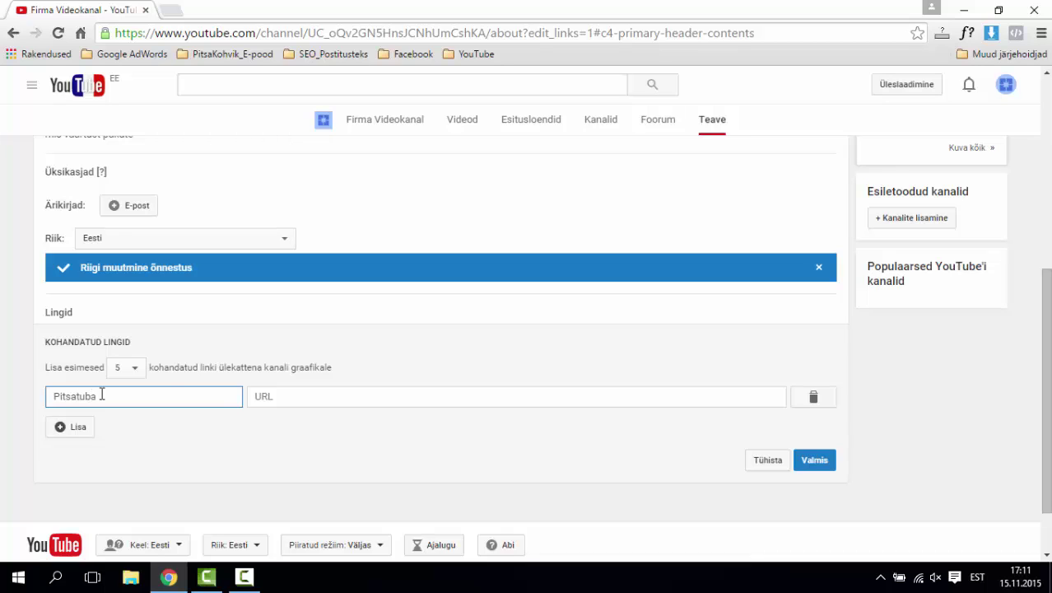
left_click(287, 397)
type("w")
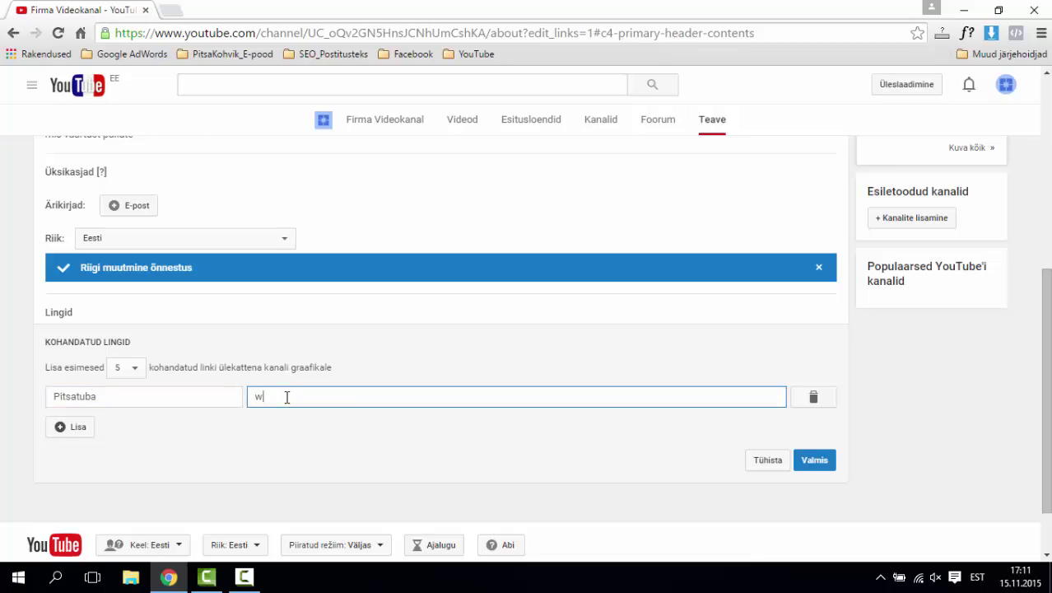
type("ww")
left_click(294, 436)
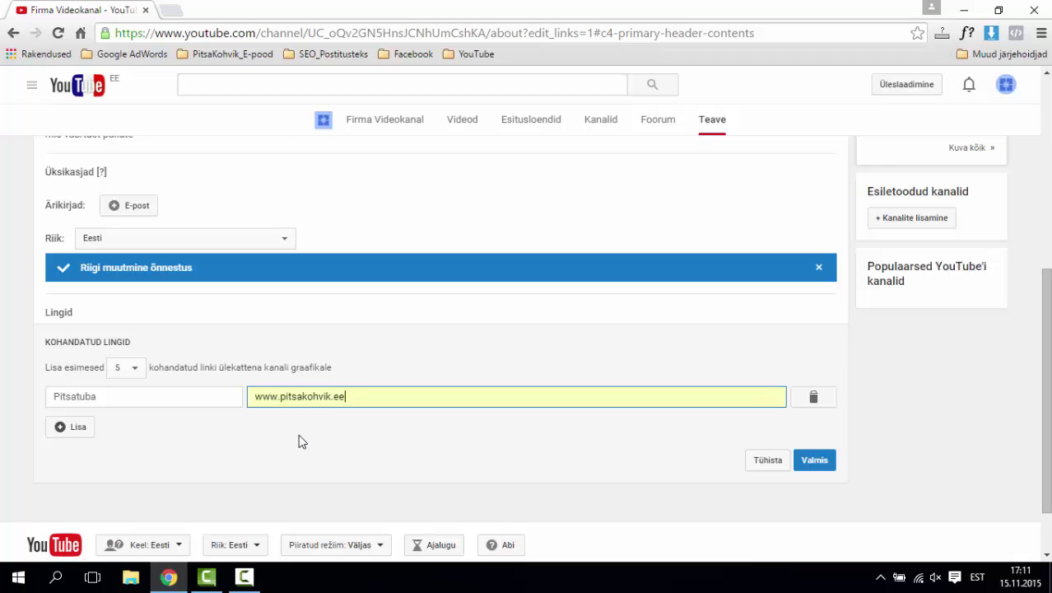
left_click(824, 464)
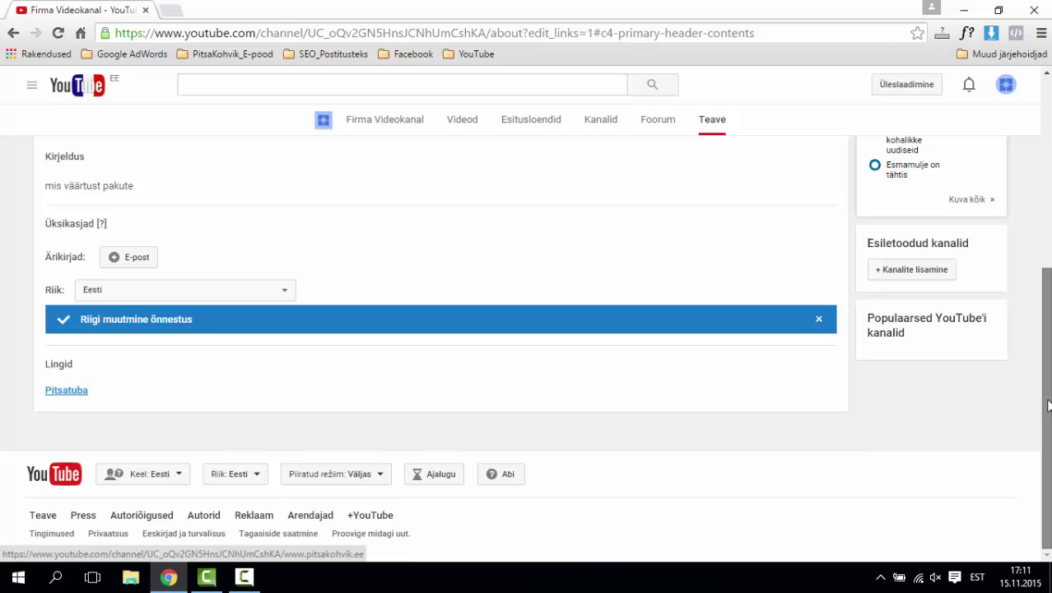
Open the YouTube account settings for Firma Videokanal from the avatar menu.
scroll(1046, 408, "up", 3)
scroll(930, 280, "up", 1)
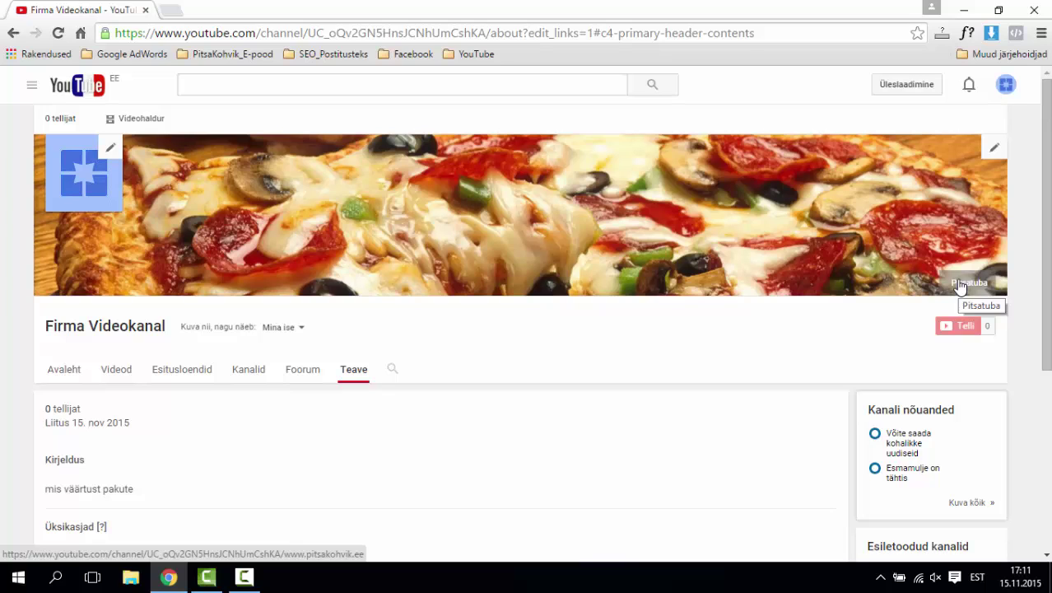
left_click(994, 148)
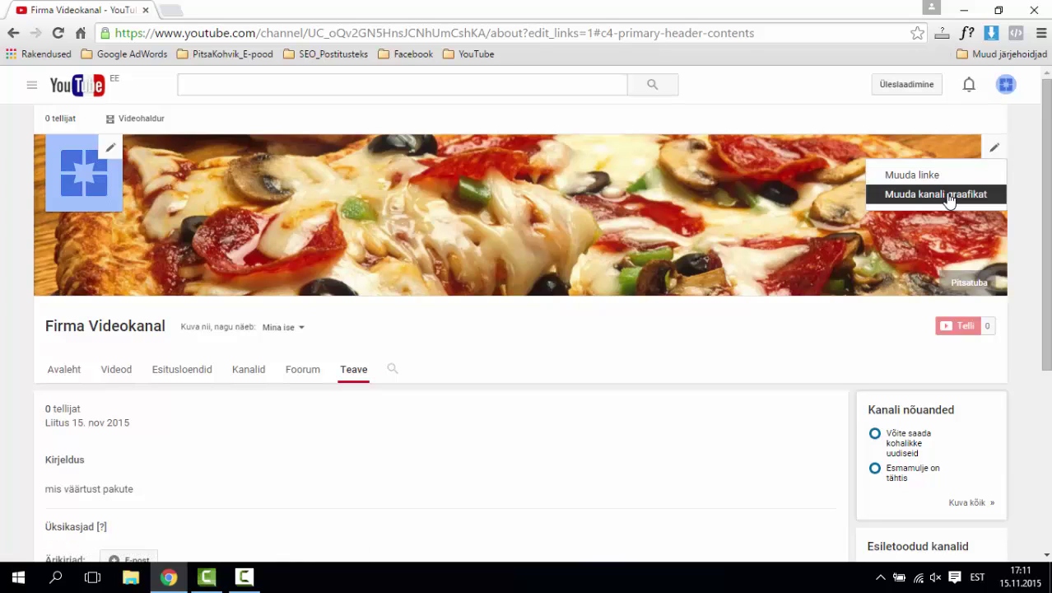
left_click(1005, 87)
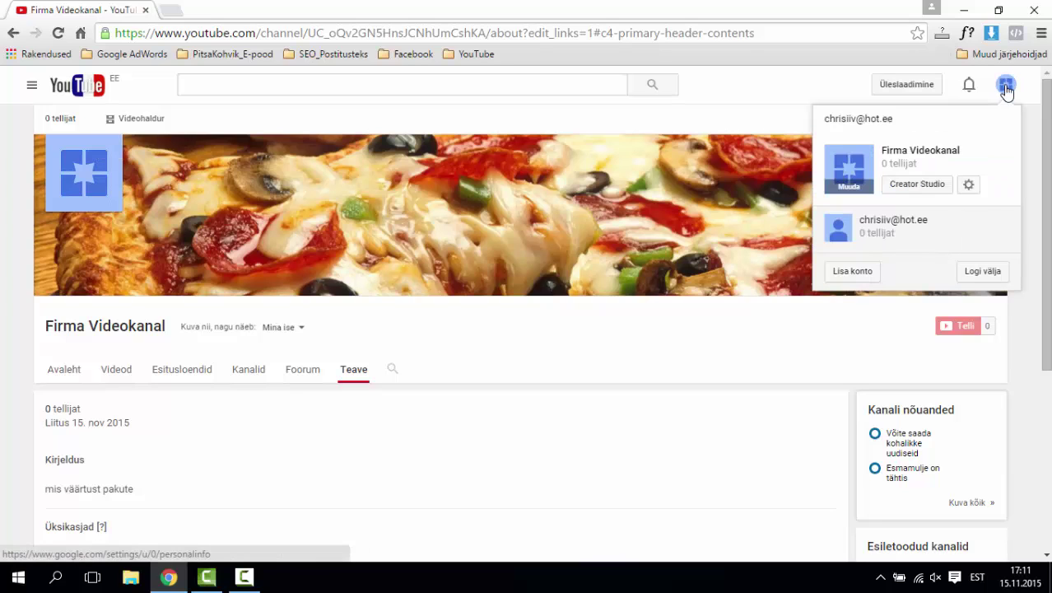
left_click(970, 186)
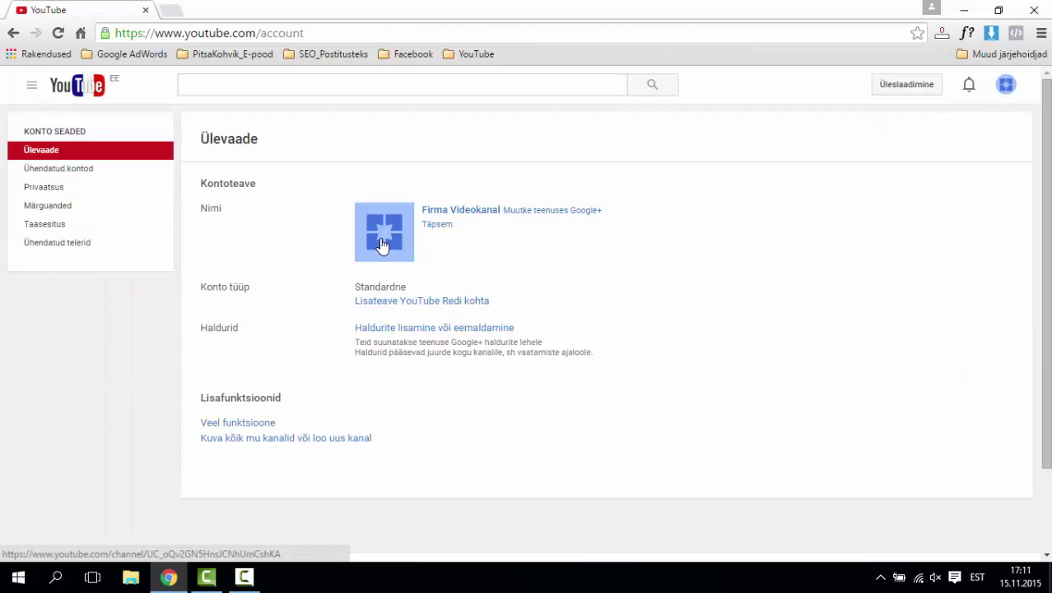
mouse_move(381, 245)
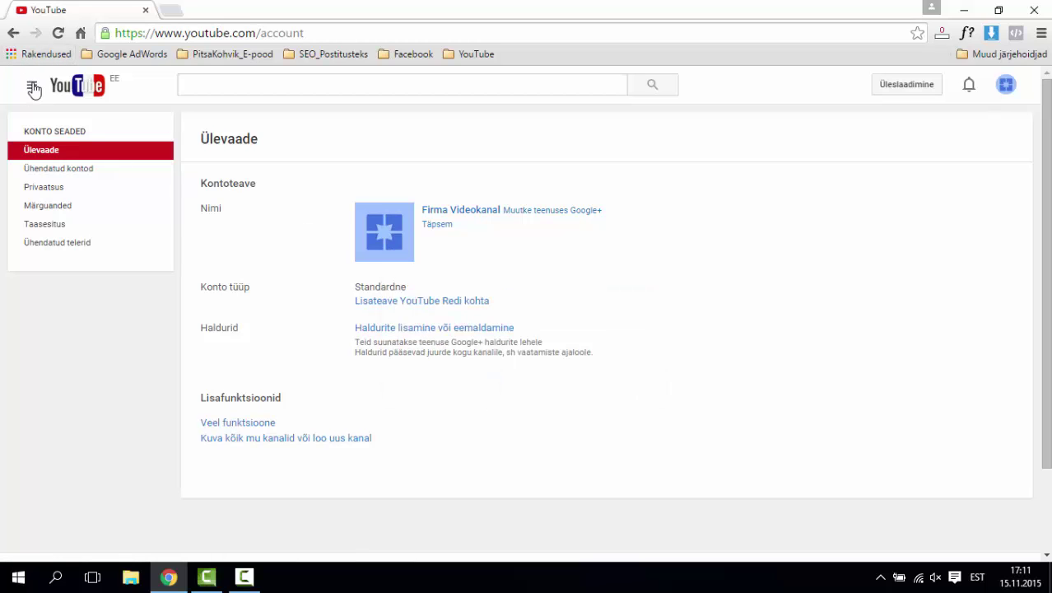
Go to Minu kanal through the guide menu and start Üleslaadimine to upload a video.
left_click(33, 89)
left_click(61, 148)
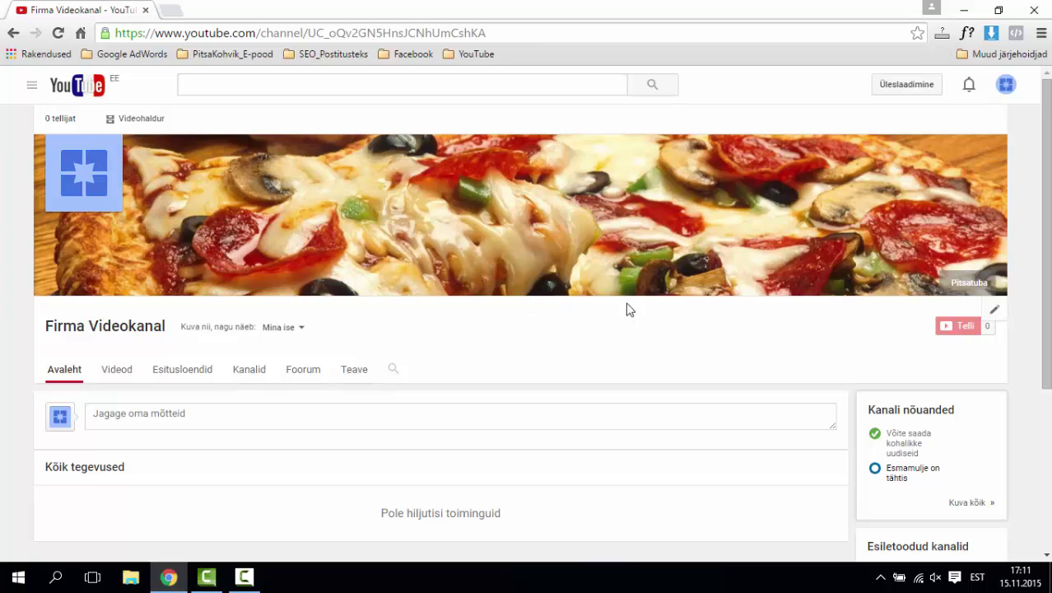
left_click(919, 88)
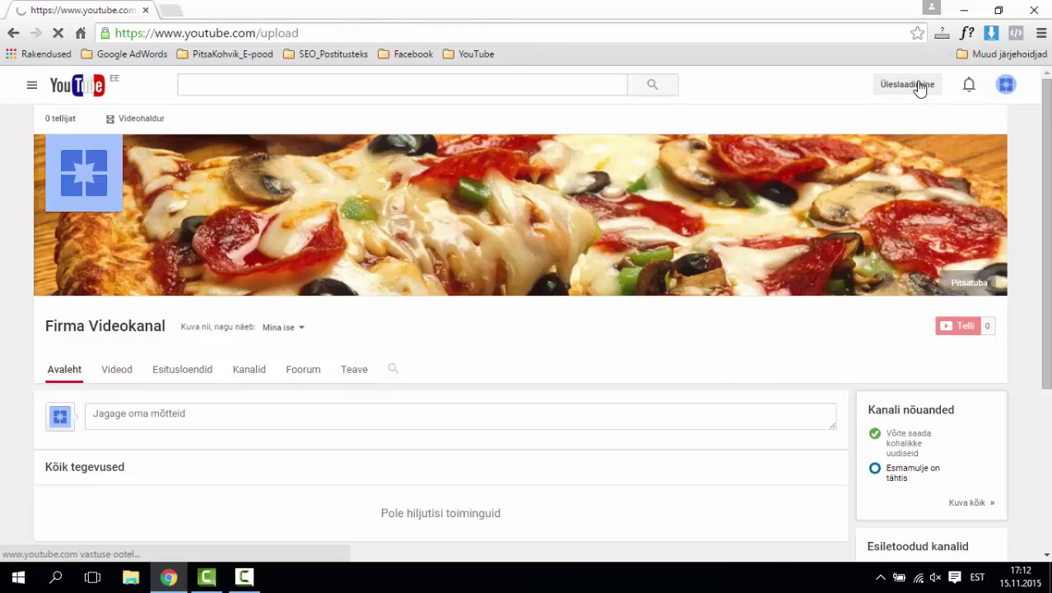